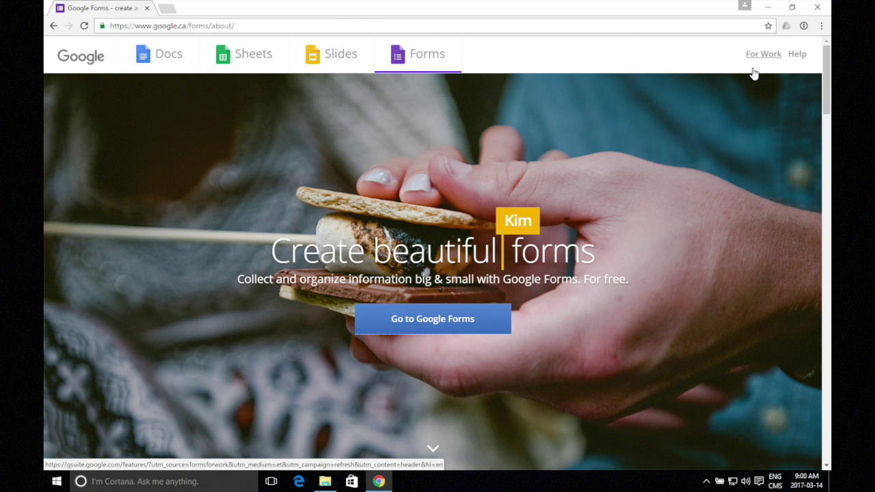
Step: Go to Google Forms and create a form from the RSVP template in the template gallery
{"action": "left_click", "coordinate": [451, 325]}
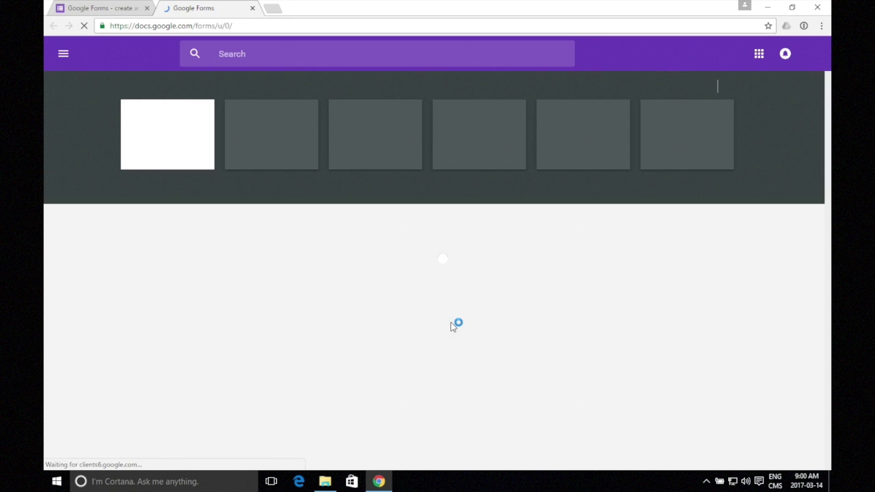
{"action": "left_click", "coordinate": [668, 87]}
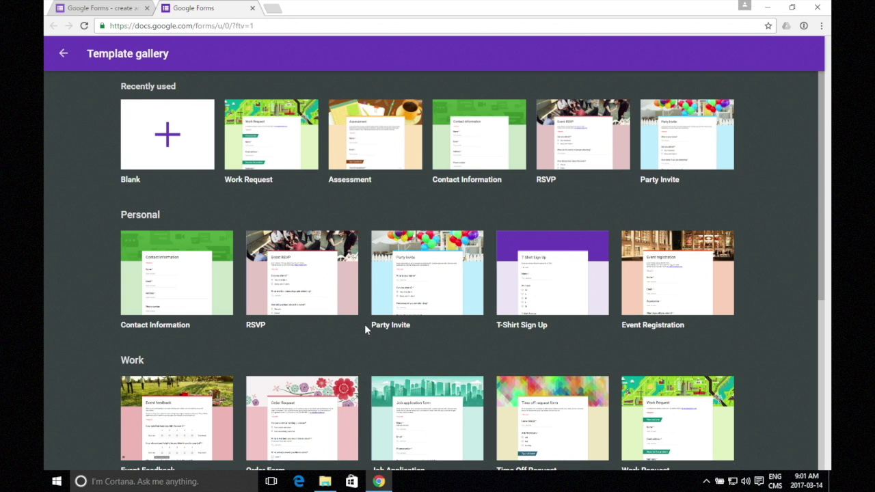
{"action": "scroll", "coordinate": [362, 330], "scroll_direction": "down", "scroll_amount": 2}
{"action": "scroll", "coordinate": [363, 330], "scroll_direction": "down", "scroll_amount": 2}
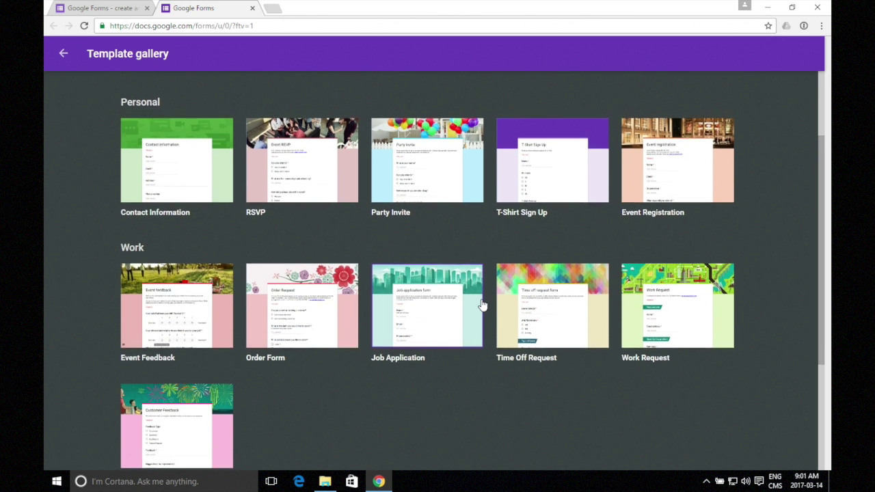
{"action": "scroll", "coordinate": [483, 305], "scroll_direction": "up", "scroll_amount": 3}
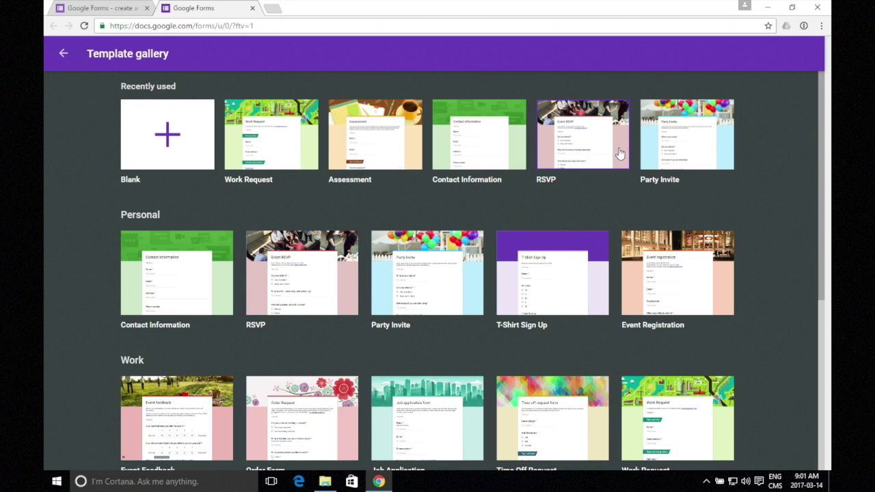
{"action": "left_click", "coordinate": [593, 147]}
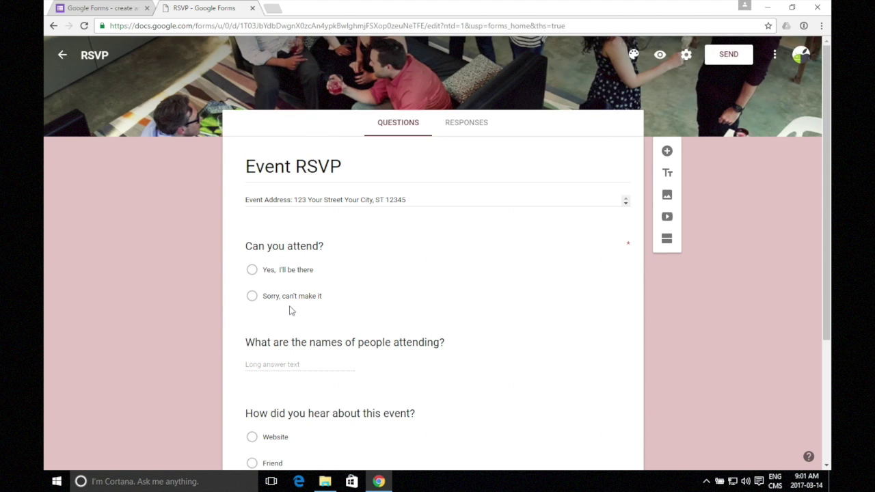
Step: Link the form's responses to a new spreadsheet named RSVP (Responses)
{"action": "scroll", "coordinate": [289, 312], "scroll_direction": "down", "scroll_amount": 1}
{"action": "scroll", "coordinate": [289, 311], "scroll_direction": "down", "scroll_amount": 2}
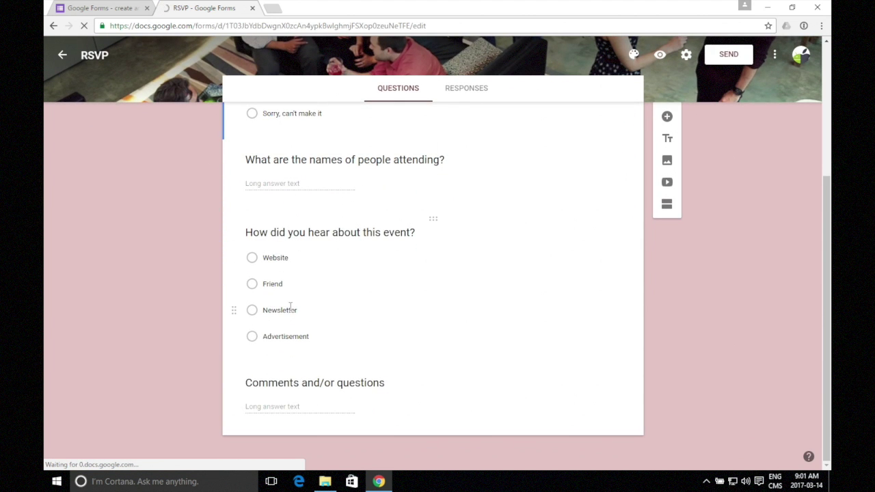
{"action": "scroll", "coordinate": [290, 307], "scroll_direction": "up", "scroll_amount": 2}
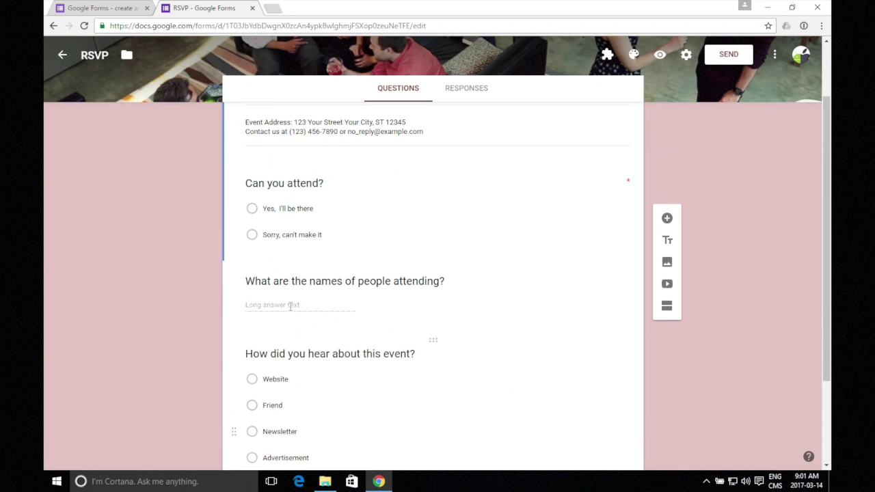
{"action": "scroll", "coordinate": [290, 307], "scroll_direction": "up", "scroll_amount": 1}
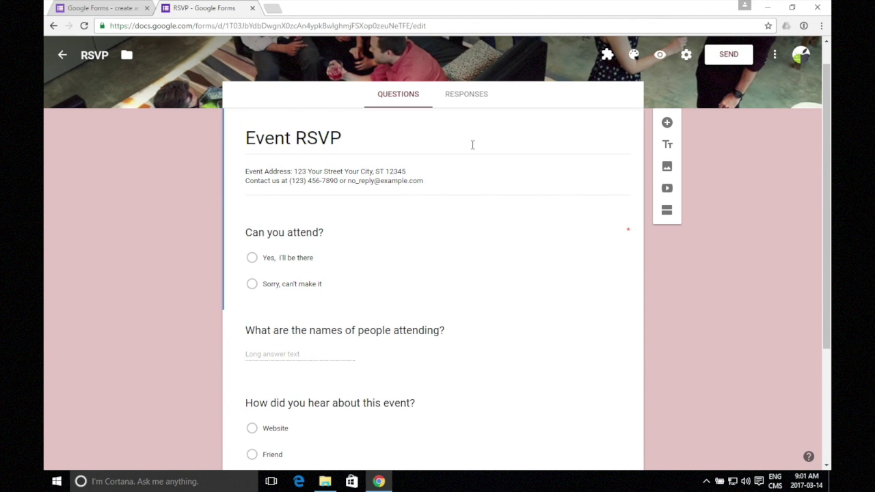
{"action": "left_click", "coordinate": [477, 103]}
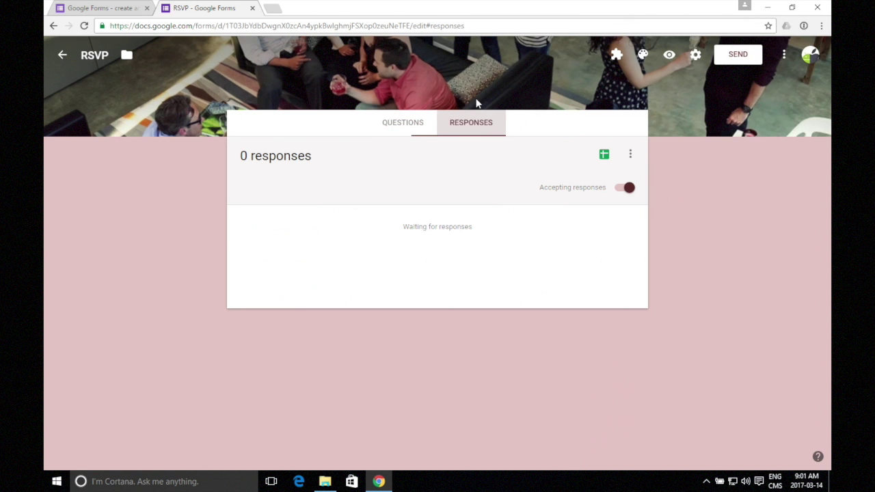
{"action": "left_click", "coordinate": [604, 156]}
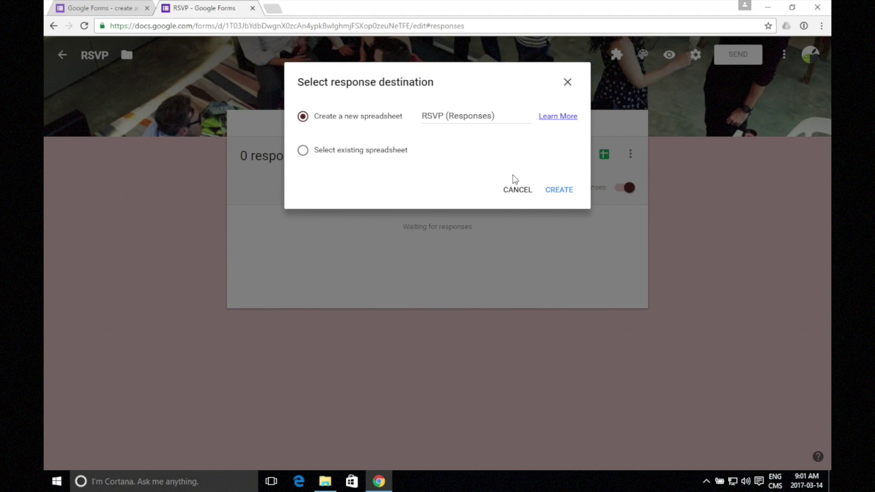
{"action": "left_click", "coordinate": [552, 191]}
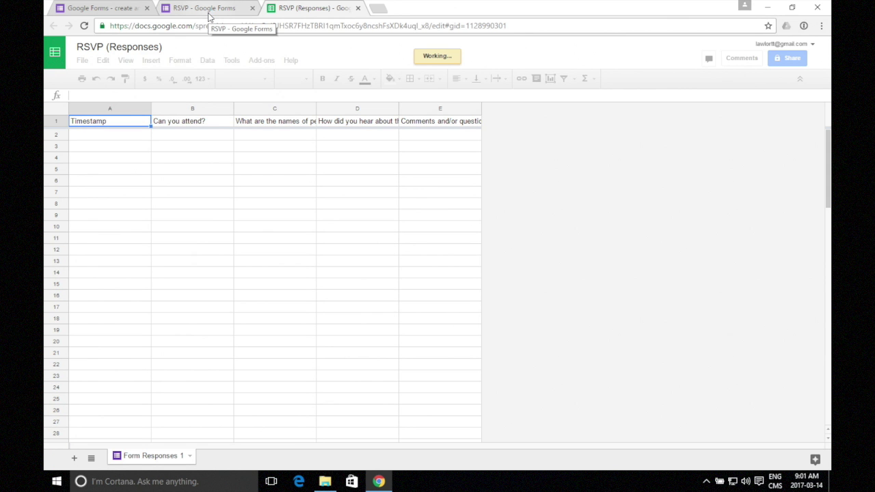
Step: Return to the RSVP form's questions and open a preview of the form
{"action": "left_click", "coordinate": [210, 17]}
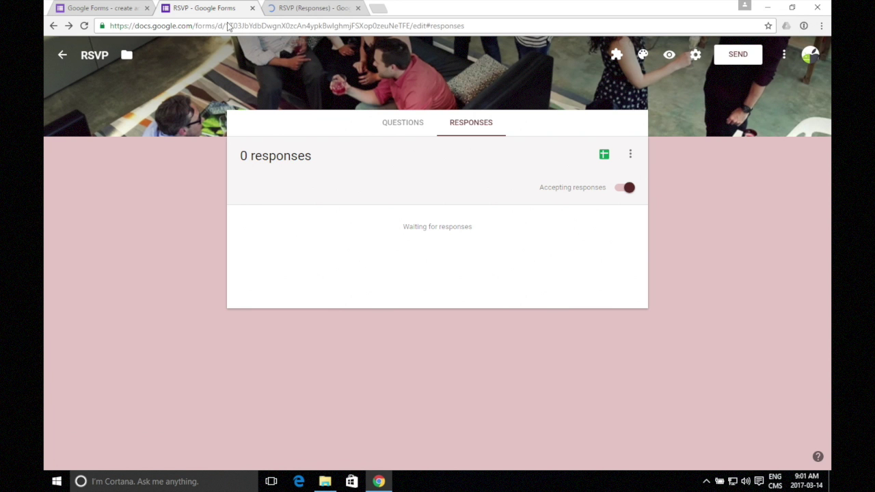
{"action": "left_click", "coordinate": [393, 129]}
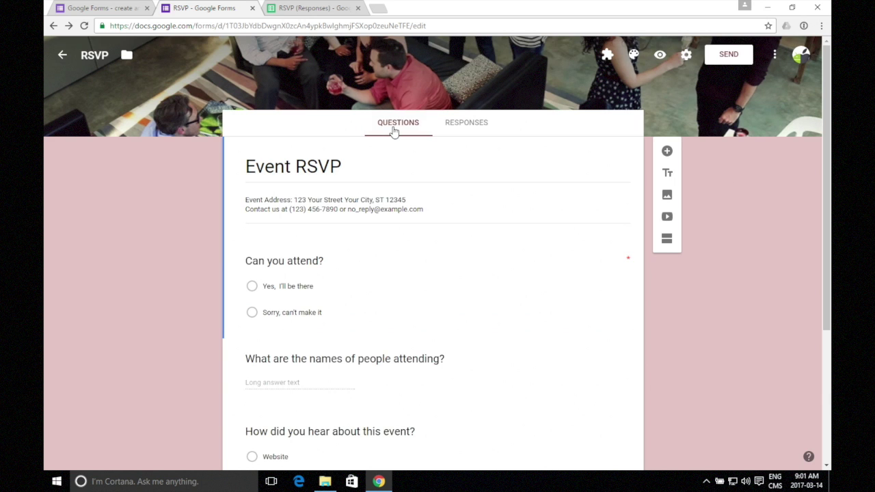
{"action": "left_click", "coordinate": [660, 56]}
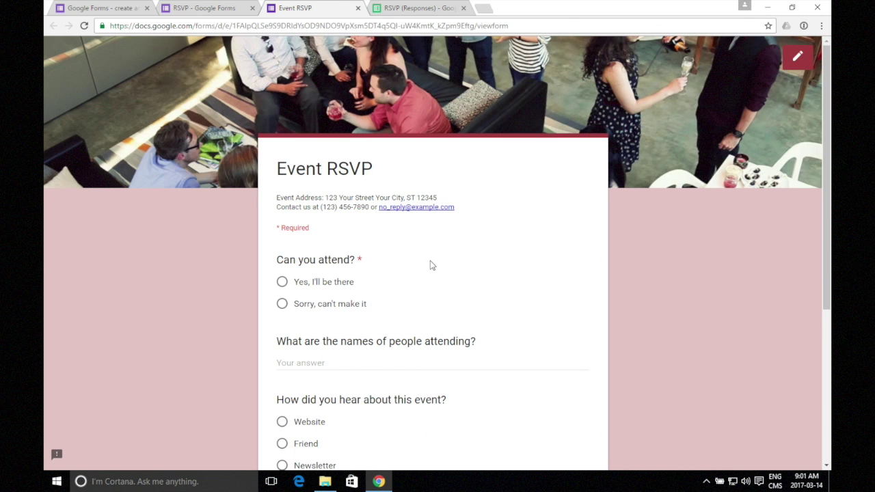
Step: Answer "Yes, I'll be there" to the attendance question and enter the attendee's first name
{"action": "scroll", "coordinate": [431, 266], "scroll_direction": "down", "scroll_amount": 2}
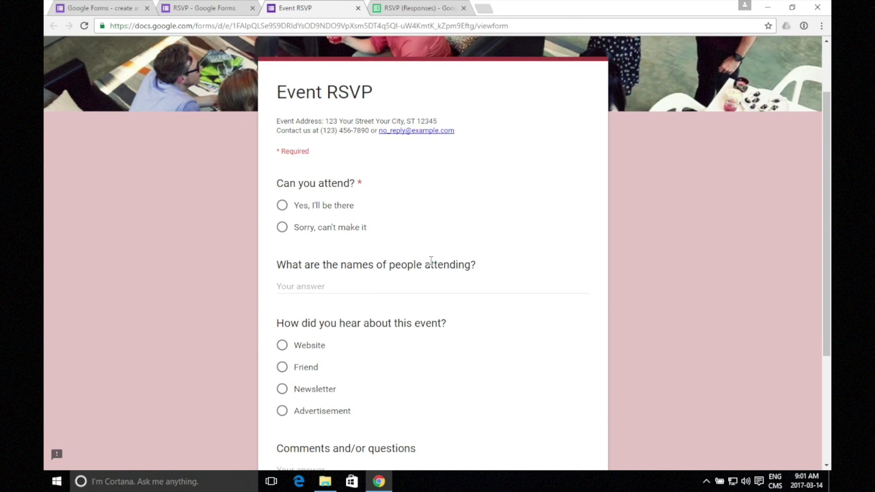
{"action": "scroll", "coordinate": [430, 261], "scroll_direction": "down", "scroll_amount": 1}
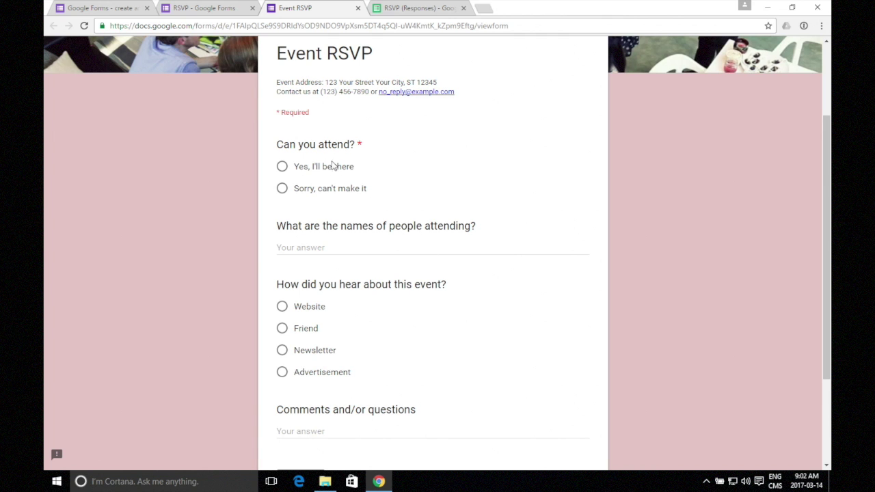
{"action": "left_click", "coordinate": [285, 166]}
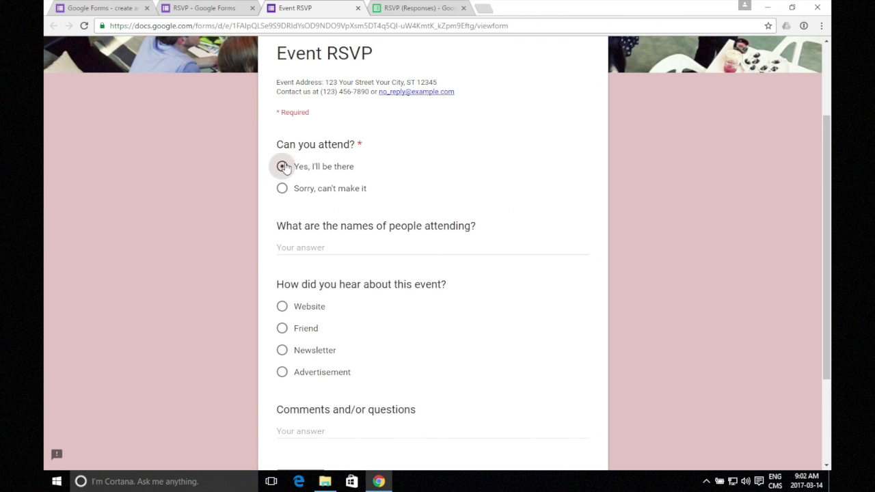
{"action": "left_click", "coordinate": [336, 252]}
{"action": "type", "text": "Johnny"}
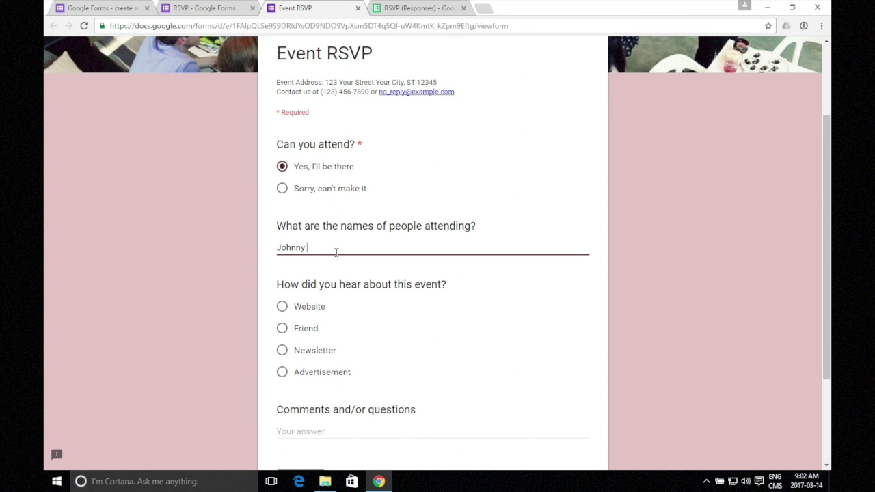
Step: Choose Website as how the event was heard about, add the comment "i will bring peanuts" and submit the response
{"action": "scroll", "coordinate": [335, 251], "scroll_direction": "down", "scroll_amount": 2}
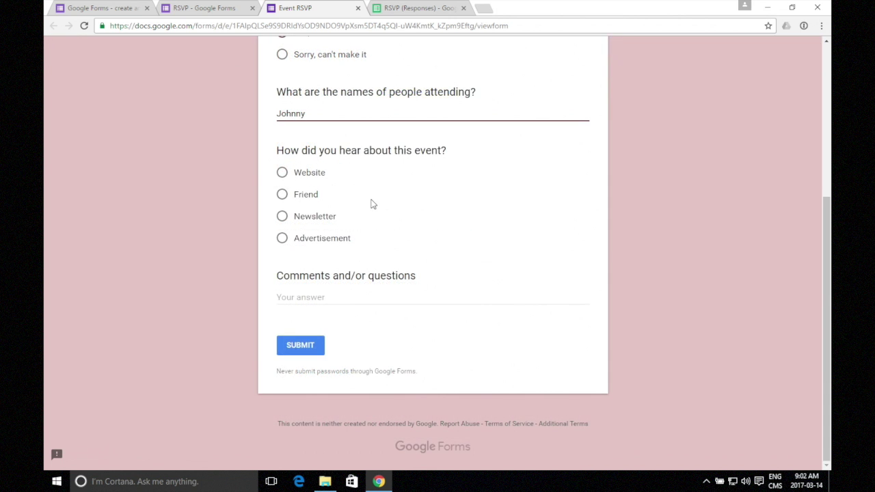
{"action": "left_click", "coordinate": [283, 174]}
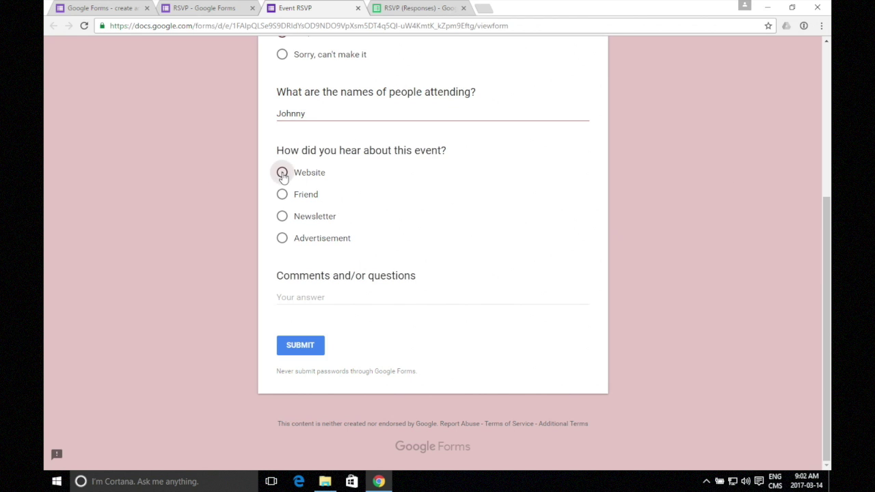
{"action": "left_click", "coordinate": [319, 300]}
{"action": "type", "text": "i will bring peanuts"}
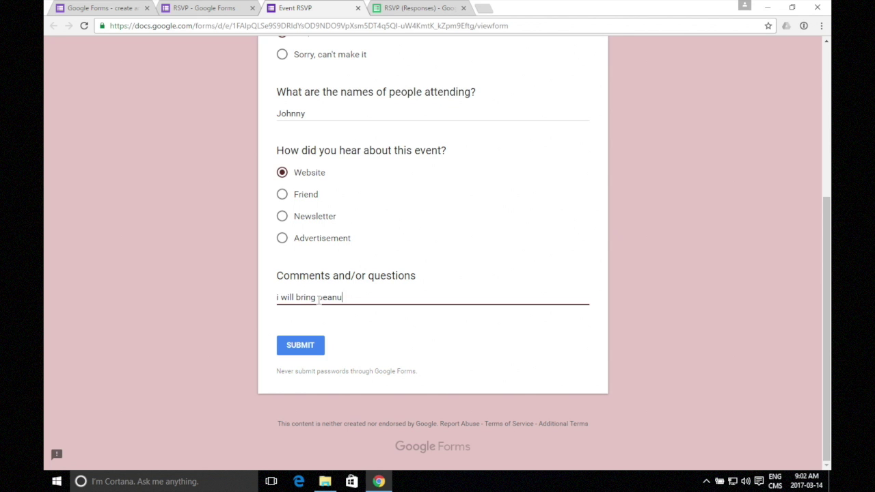
{"action": "left_click", "coordinate": [301, 350]}
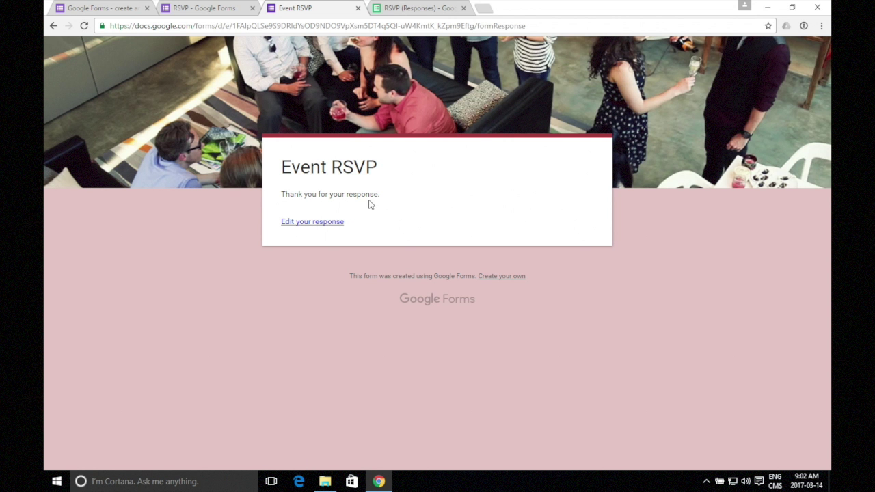
Step: Check the submitted response in the RSVP (Responses) spreadsheet, and close the spreadsheet, preview and RSVP form
{"action": "left_click", "coordinate": [404, 12]}
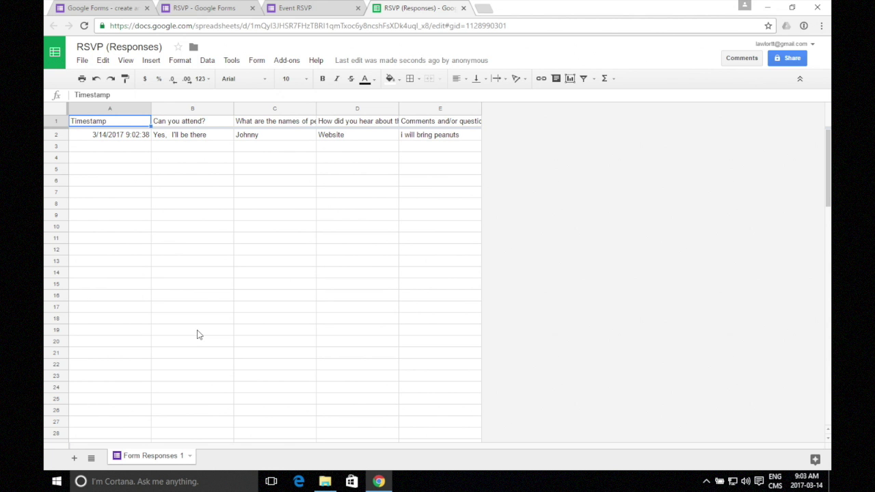
{"action": "left_click", "coordinate": [464, 7]}
{"action": "left_click", "coordinate": [358, 7]}
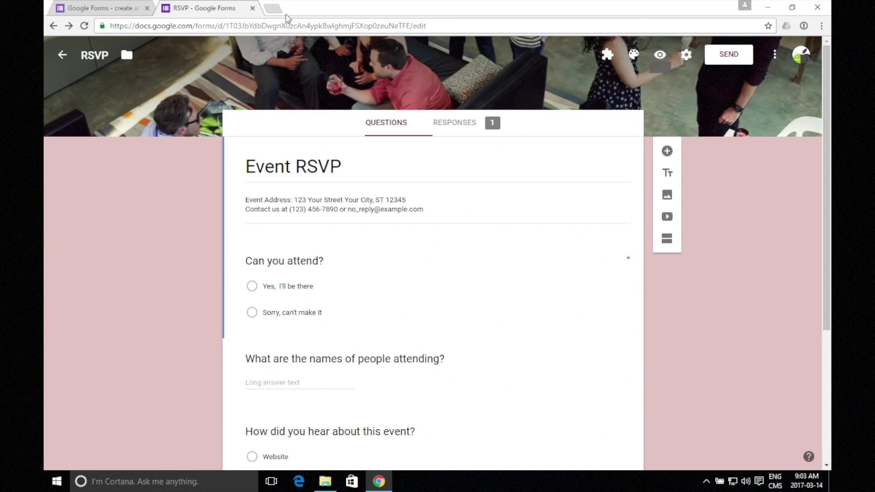
{"action": "left_click", "coordinate": [252, 9]}
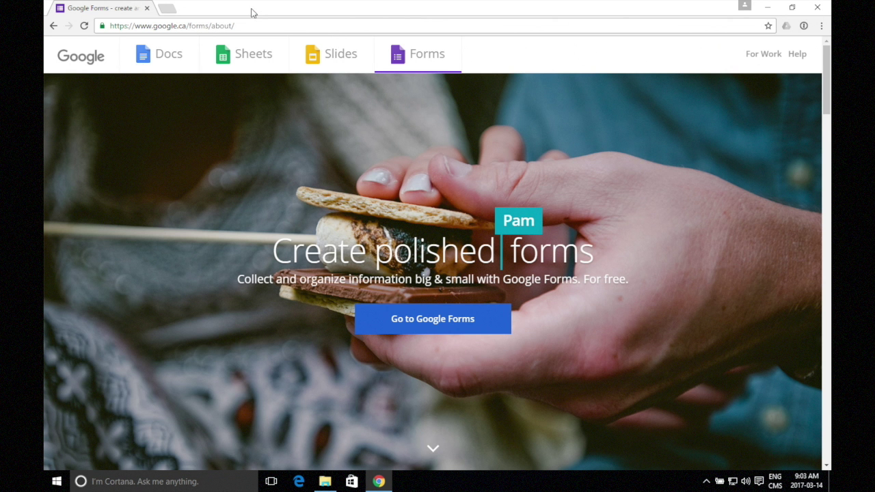
Step: Create a blank form in Google Forms and set its theme colour to orange
{"action": "left_click", "coordinate": [457, 325]}
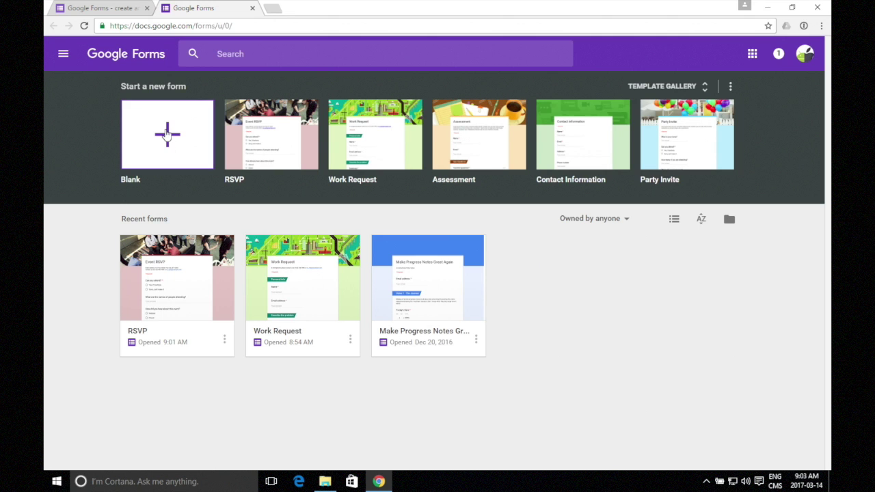
{"action": "left_click", "coordinate": [167, 134]}
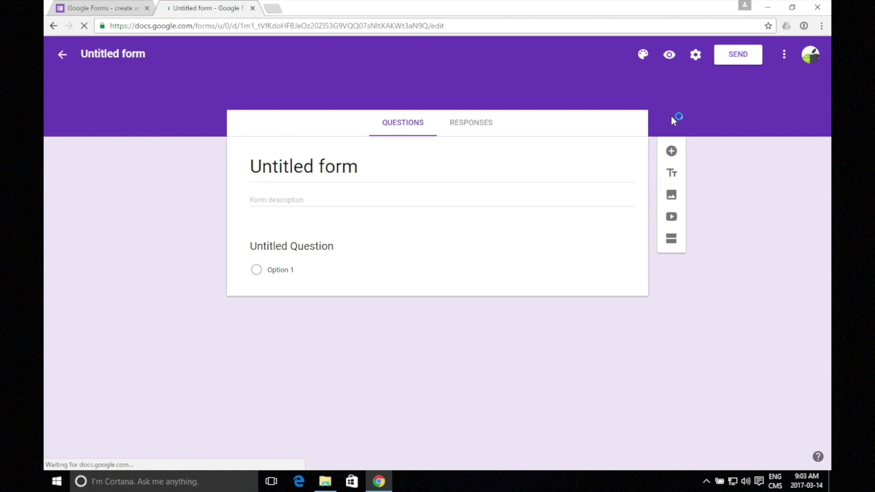
{"action": "left_click", "coordinate": [643, 55]}
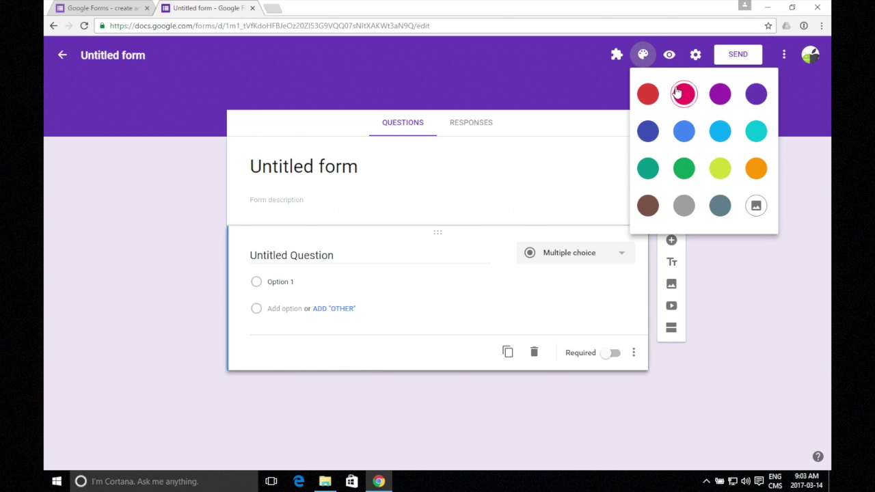
{"action": "left_click", "coordinate": [756, 170]}
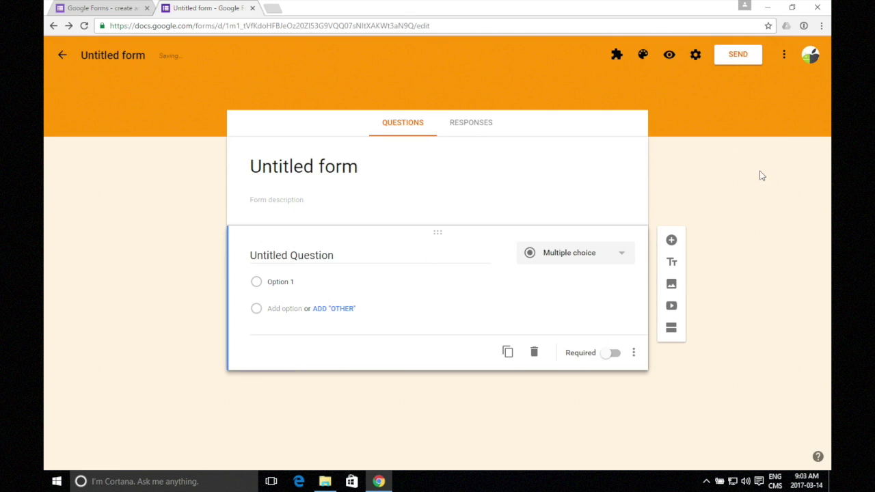
Step: Title the form "Client data collection" and give it the description "RSW to assist"
{"action": "left_click", "coordinate": [306, 167]}
{"action": "type", "text": "Client data collection"}
{"action": "key", "text": "Tab"}
{"action": "type", "text": "RSW to assist"}
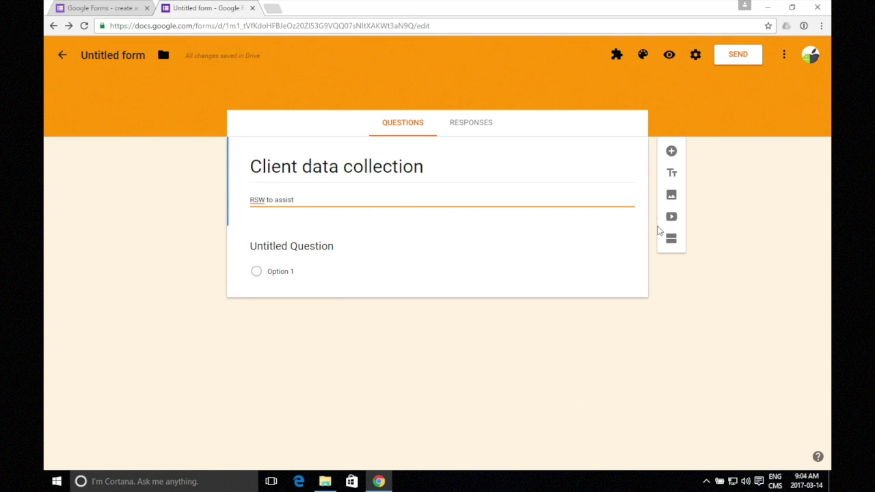
Step: Add a new question below the form's description and set its type to Date
{"action": "left_click", "coordinate": [671, 152]}
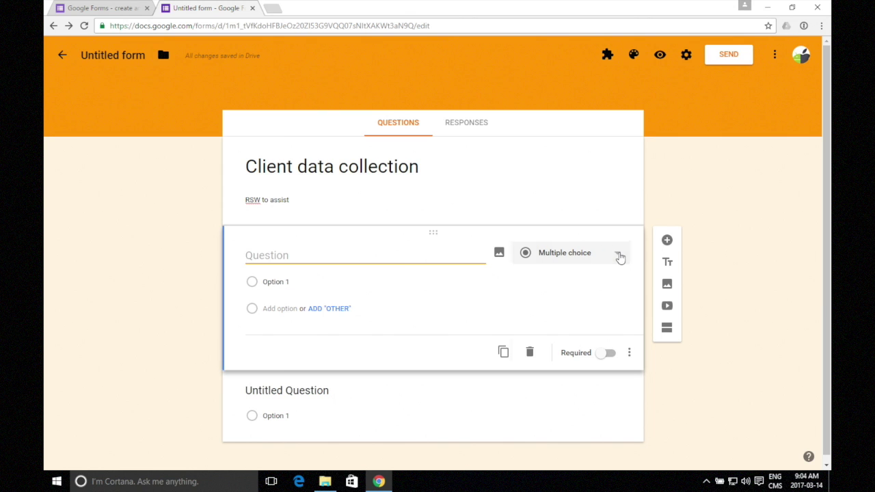
{"action": "left_click", "coordinate": [619, 258]}
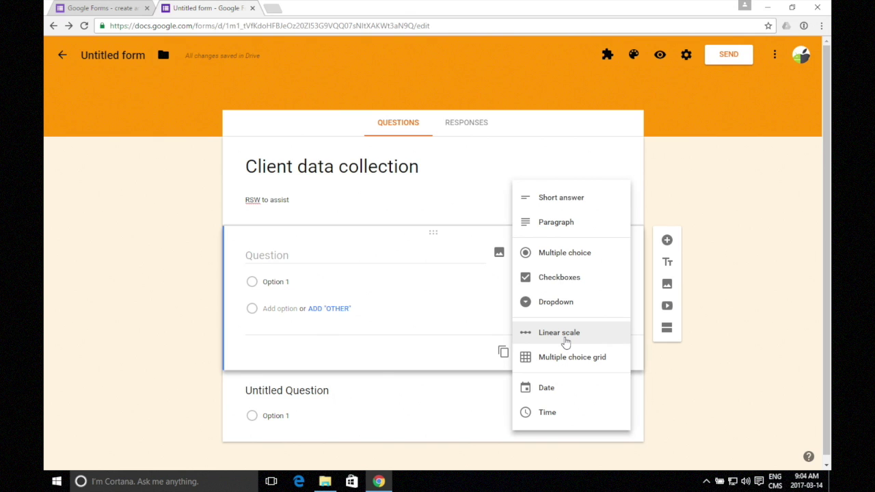
{"action": "left_click", "coordinate": [557, 388]}
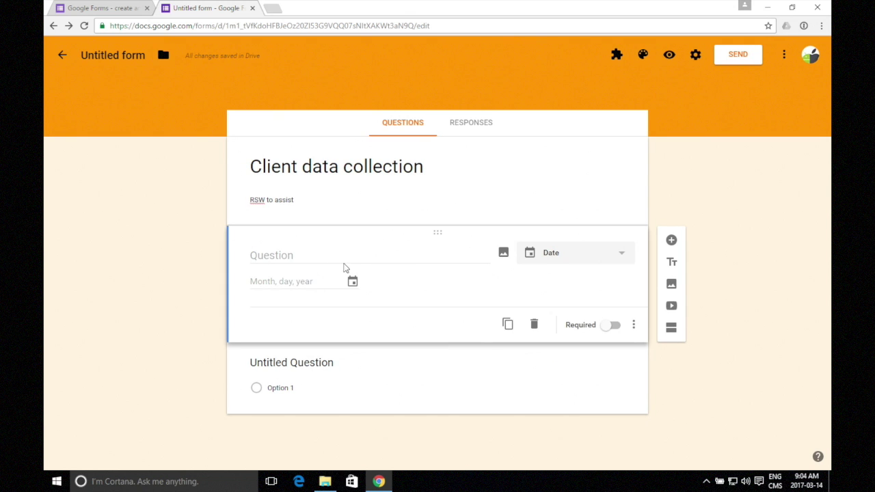
Step: Title the date question "Today" and make it required
{"action": "left_click", "coordinate": [311, 254]}
{"action": "type", "text": "Todayès"}
{"action": "key", "text": "BackSpace"}
{"action": "key", "text": "BackSpace"}
{"action": "key", "text": "BackSpace"}
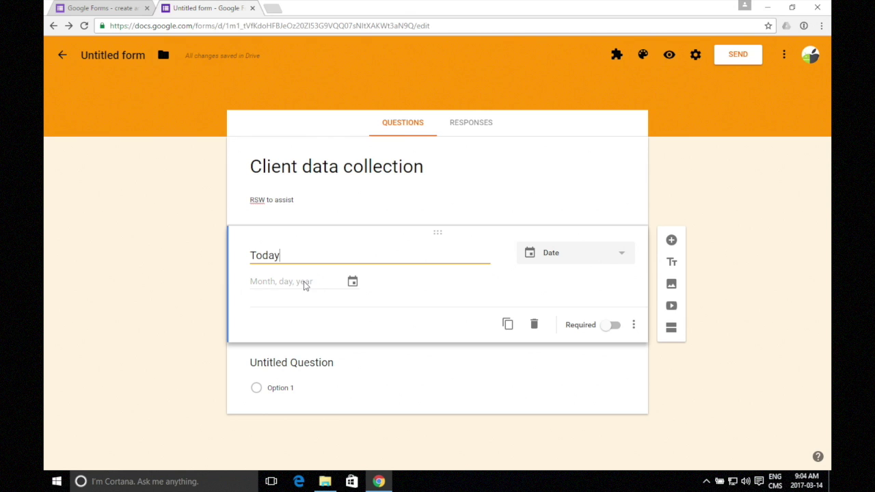
{"action": "left_click", "coordinate": [610, 327]}
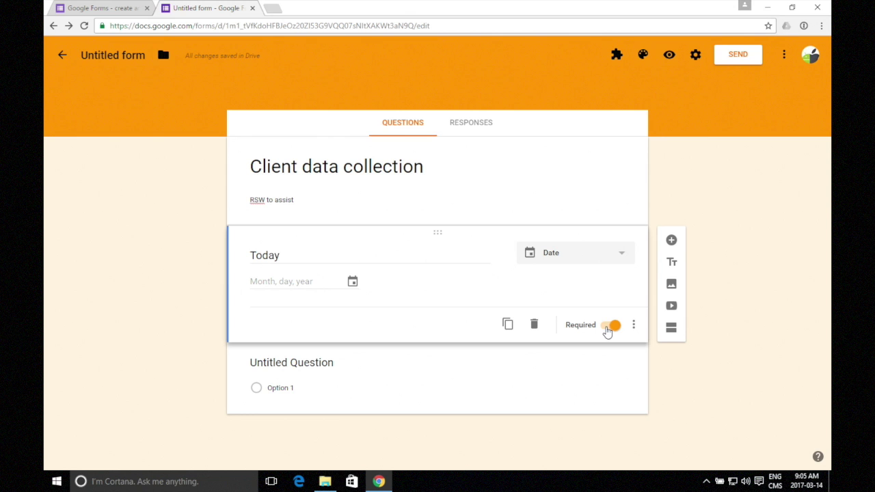
Step: Add a Time question below the "Today" question and title it "Time of day"
{"action": "left_click", "coordinate": [672, 240]}
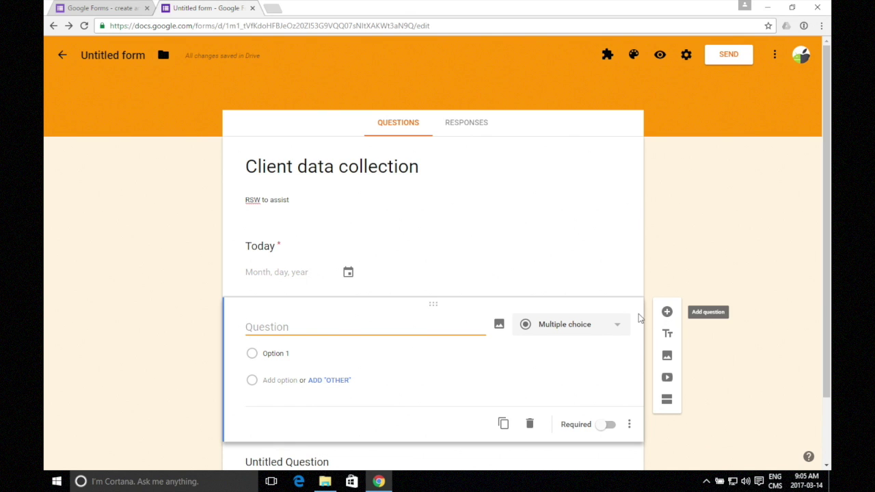
{"action": "left_click", "coordinate": [604, 326]}
{"action": "left_click", "coordinate": [564, 441]}
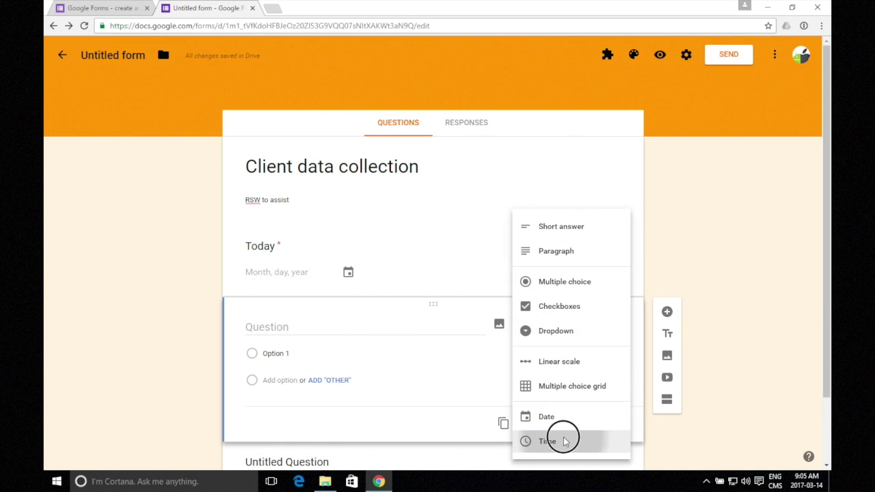
{"action": "left_click", "coordinate": [310, 323]}
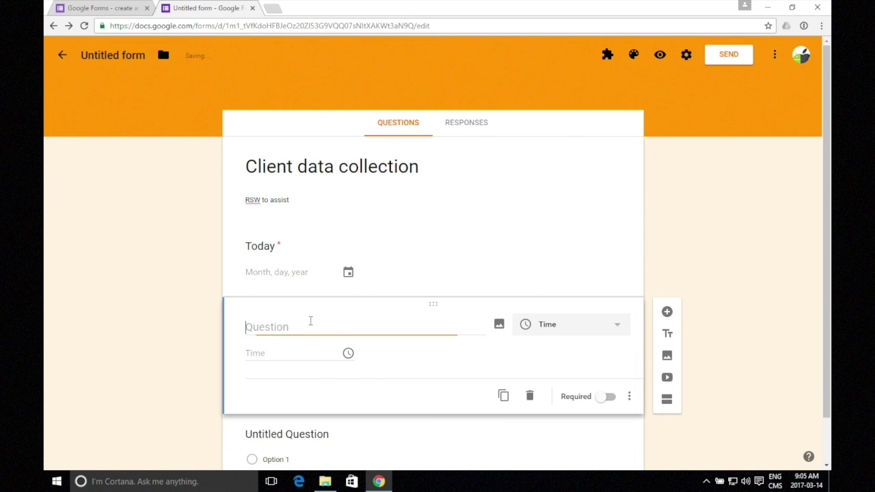
{"action": "type", "text": "Time of day"}
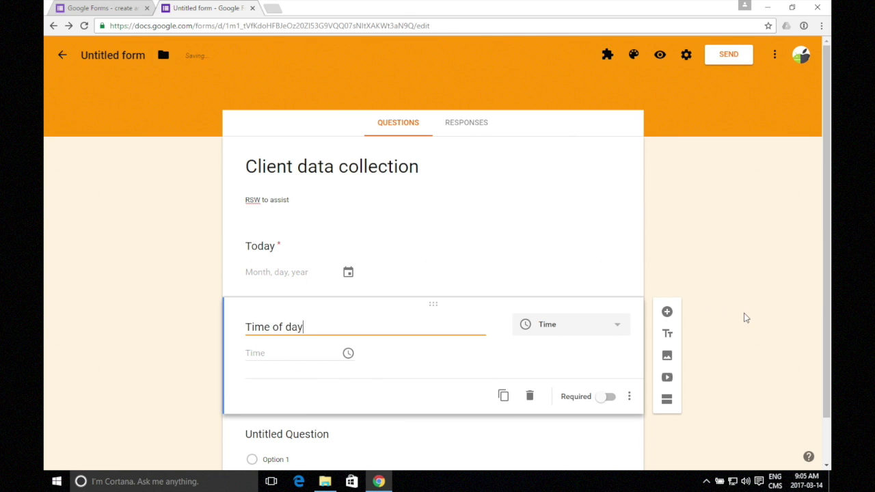
Step: Add a linear scale question running from 1 to 10 below "Time of day" and title it "Rate your pain for the day"
{"action": "left_click", "coordinate": [666, 312]}
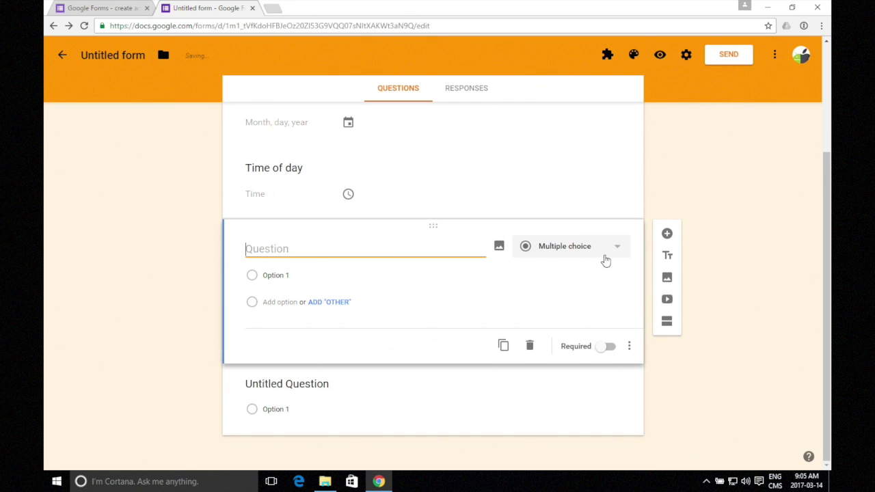
{"action": "left_click", "coordinate": [608, 250]}
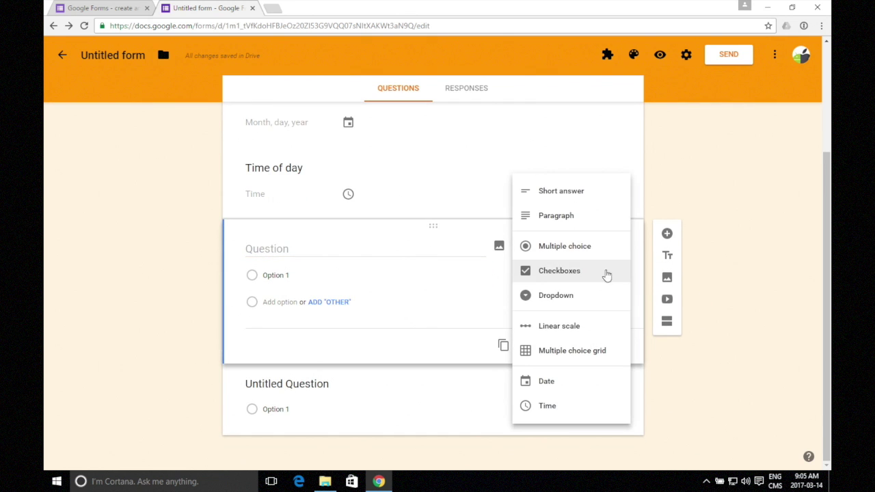
{"action": "left_click", "coordinate": [594, 330]}
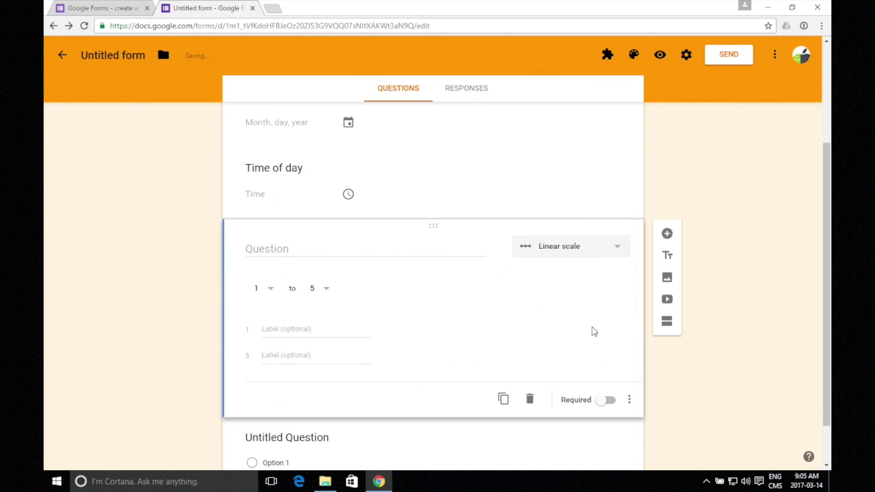
{"action": "left_click", "coordinate": [328, 289]}
{"action": "left_click", "coordinate": [322, 411]}
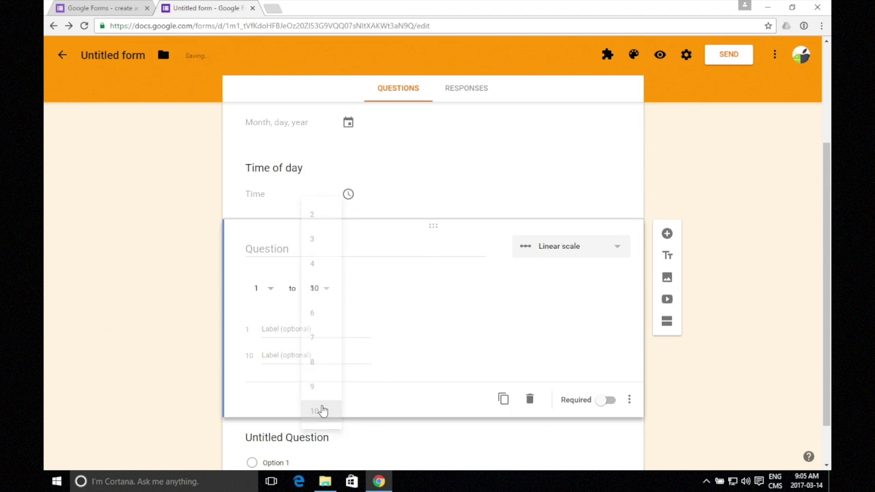
{"action": "left_click", "coordinate": [309, 255]}
{"action": "type", "text": "R"}
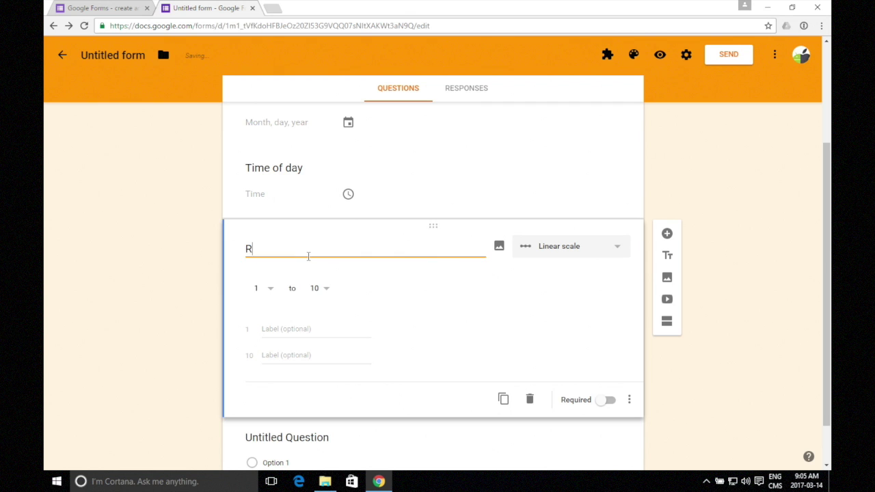
{"action": "type", "text": "ate your pain for the day"}
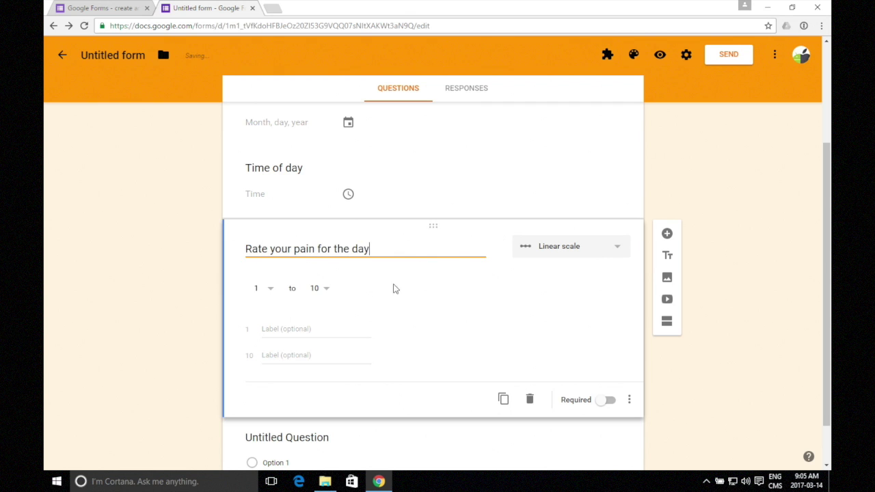
Step: Label the pain scale's 1 as "Low" and its 10 as "High", and make the question required
{"action": "left_click", "coordinate": [308, 329]}
{"action": "type", "text": "Low"}
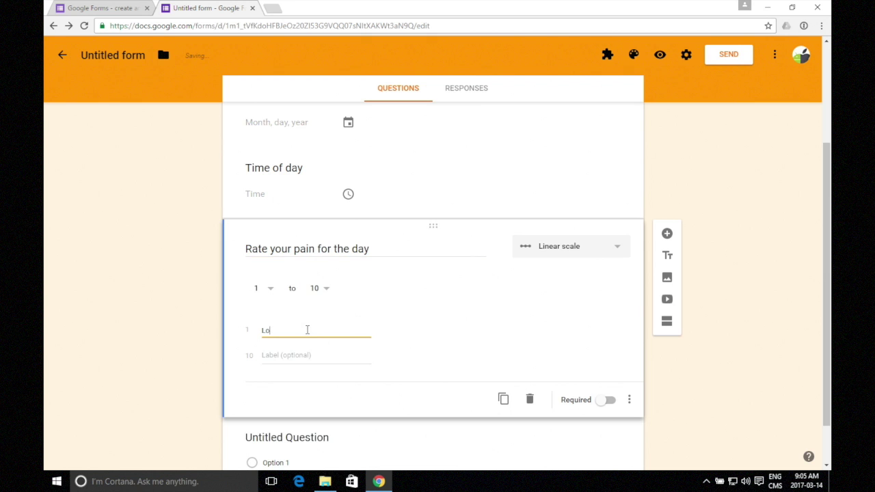
{"action": "left_click", "coordinate": [293, 355]}
{"action": "type", "text": "High"}
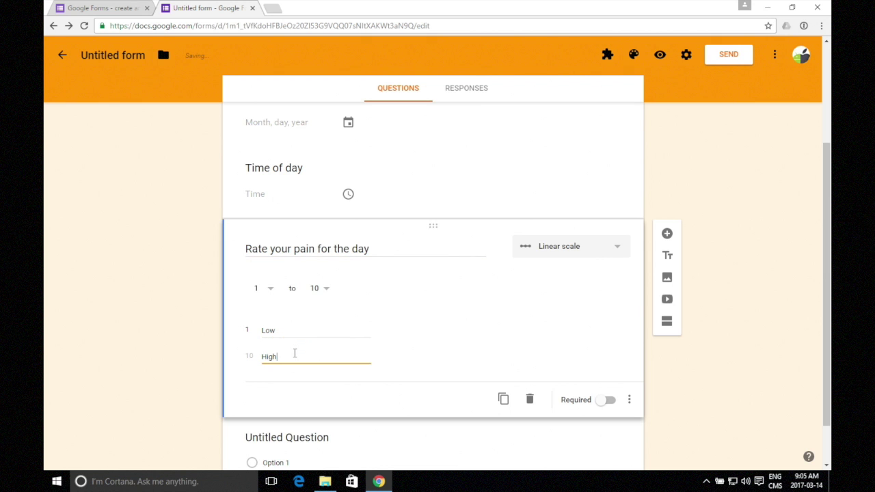
{"action": "left_click", "coordinate": [607, 401]}
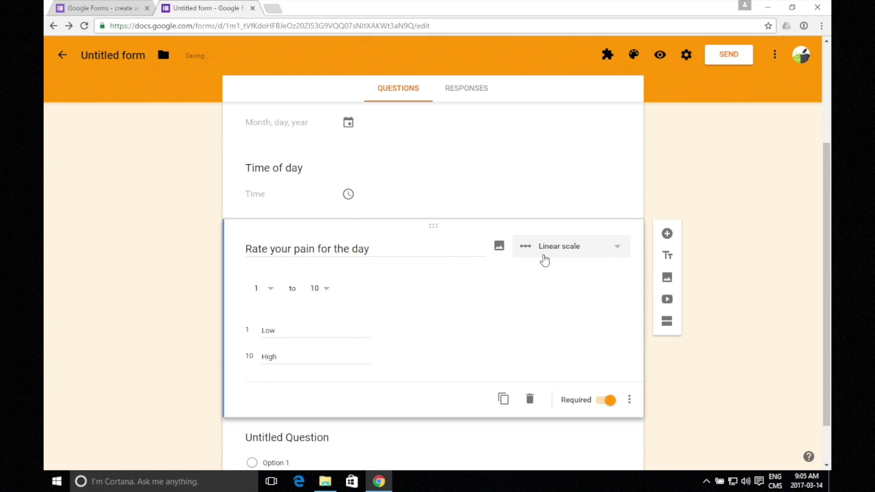
{"action": "scroll", "coordinate": [544, 257], "scroll_direction": "up", "scroll_amount": 1}
{"action": "left_click", "coordinate": [531, 238]}
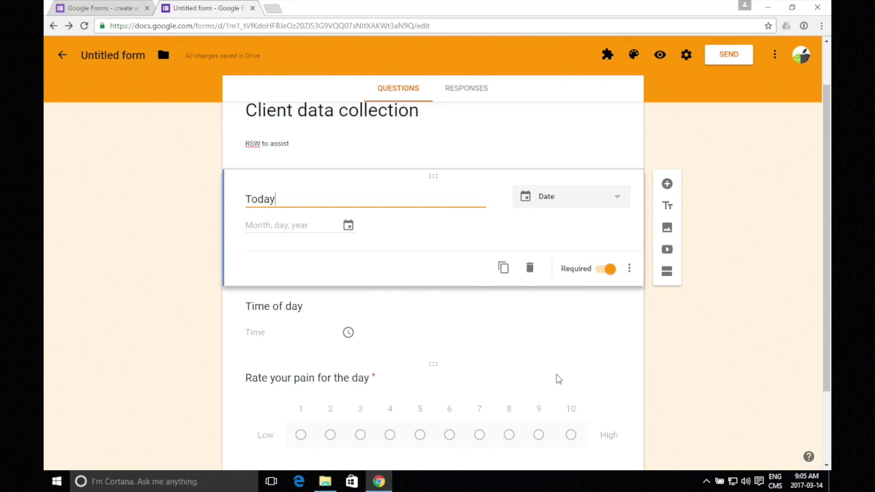
{"action": "scroll", "coordinate": [557, 376], "scroll_direction": "down", "scroll_amount": 2}
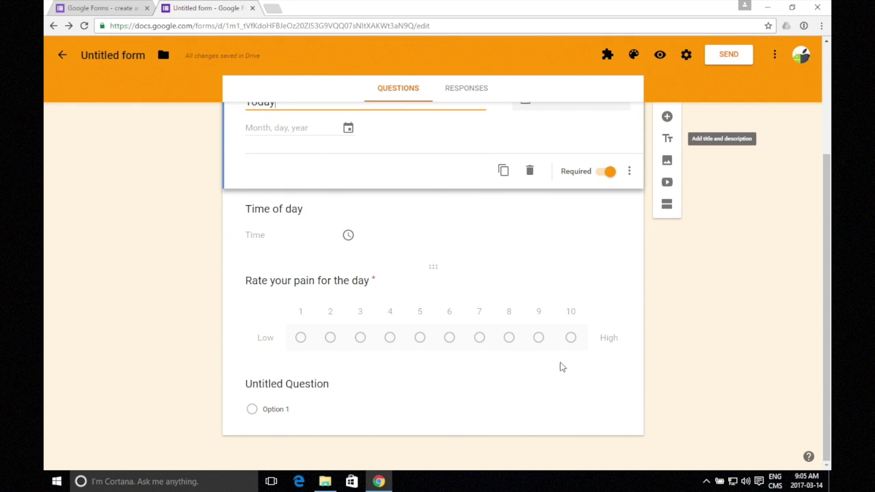
Step: Add a dropdown question below the pain rating question and title it "What car did you drive in today"
{"action": "left_click", "coordinate": [532, 285]}
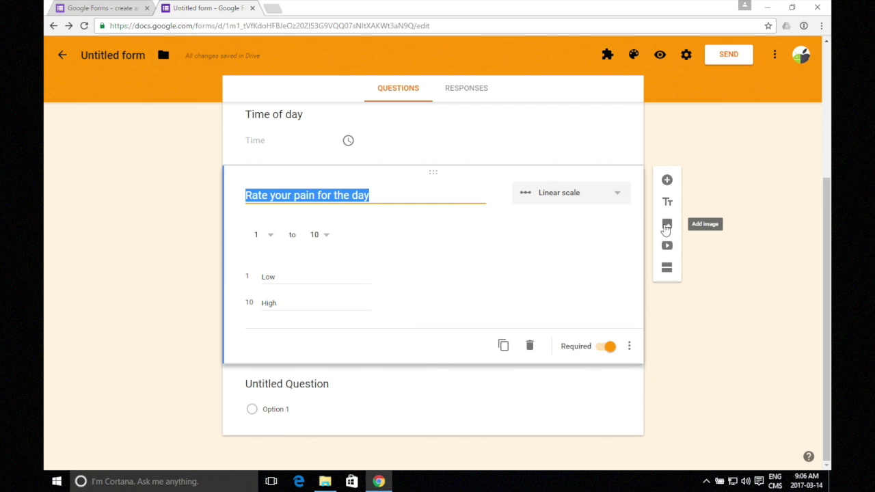
{"action": "left_click", "coordinate": [667, 179]}
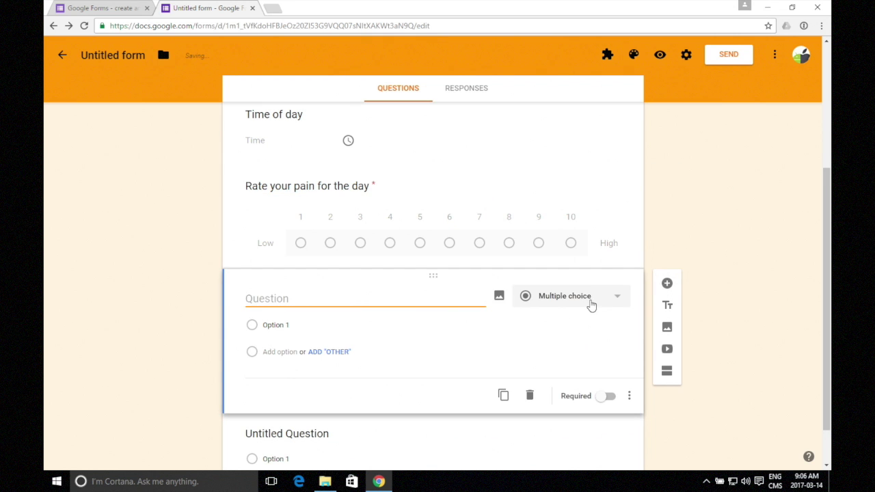
{"action": "left_click", "coordinate": [590, 301]}
{"action": "left_click", "coordinate": [588, 330]}
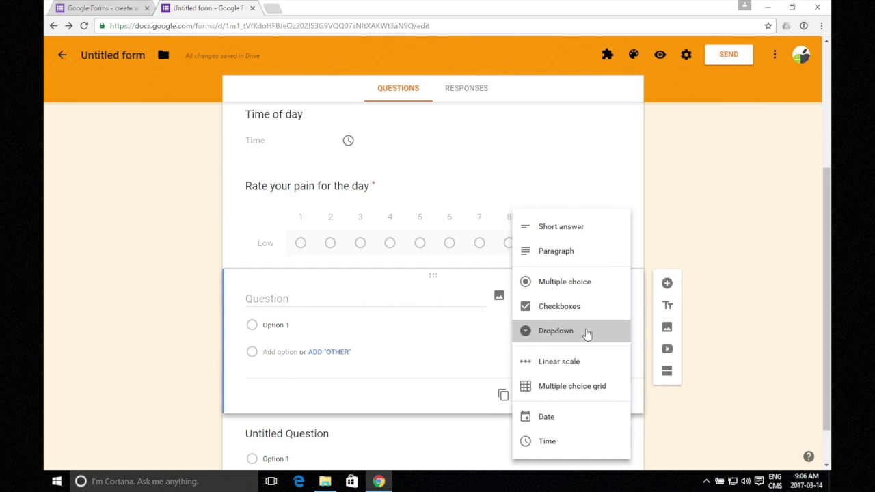
{"action": "left_click", "coordinate": [305, 301]}
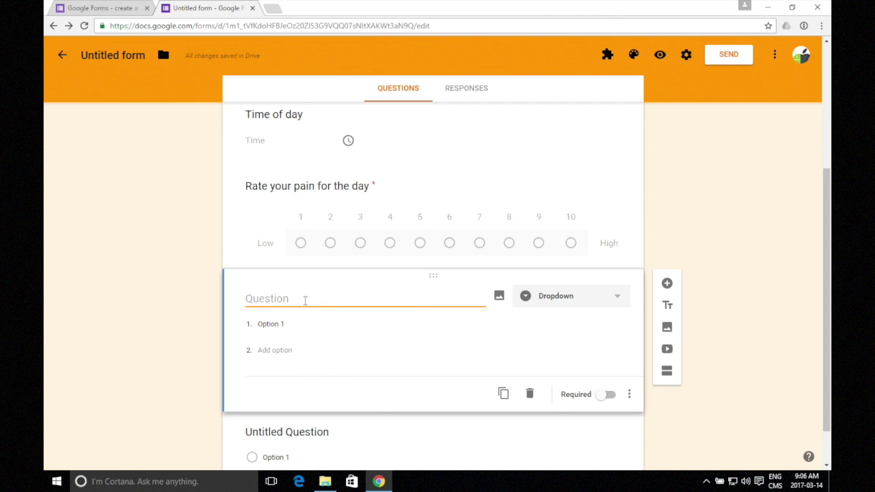
{"action": "type", "text": "What car did you drive in today"}
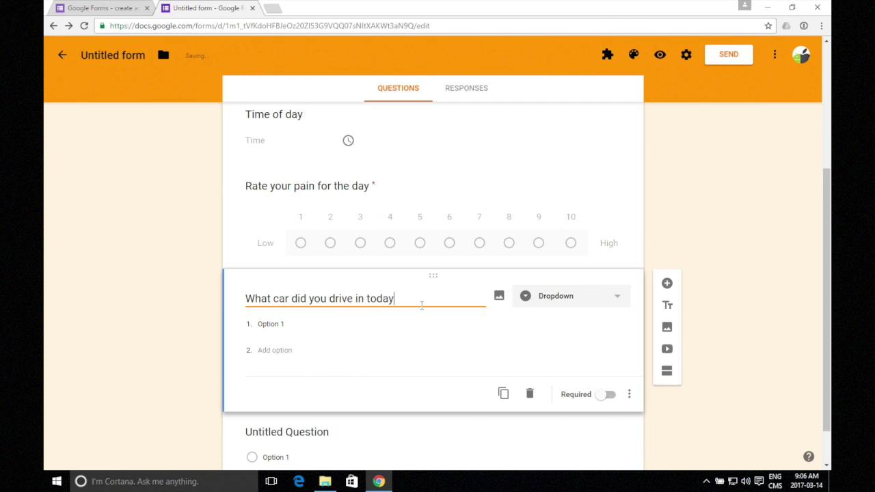
Step: Give the car dropdown question the four options "Ford", "Chevey", "Bugatti" and "Dodge"
{"action": "left_click", "coordinate": [280, 325]}
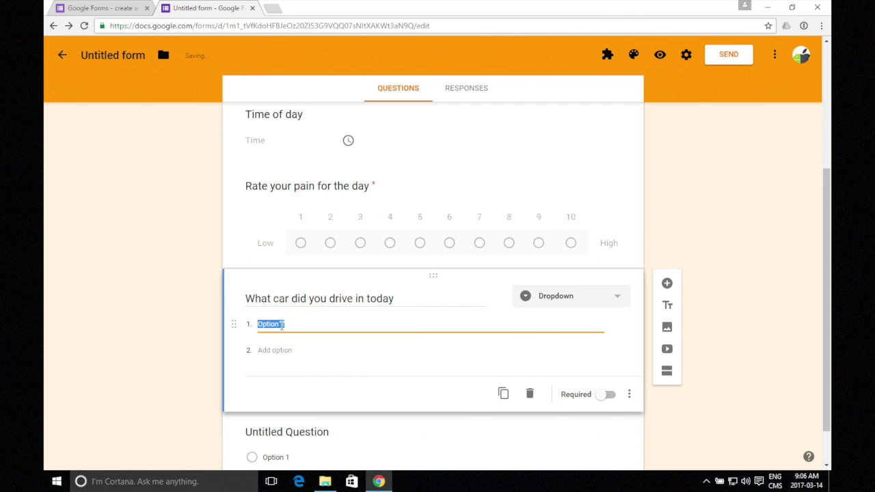
{"action": "type", "text": "Ford"}
{"action": "left_click", "coordinate": [275, 350]}
{"action": "type", "text": "Chevey"}
{"action": "left_click", "coordinate": [283, 379]}
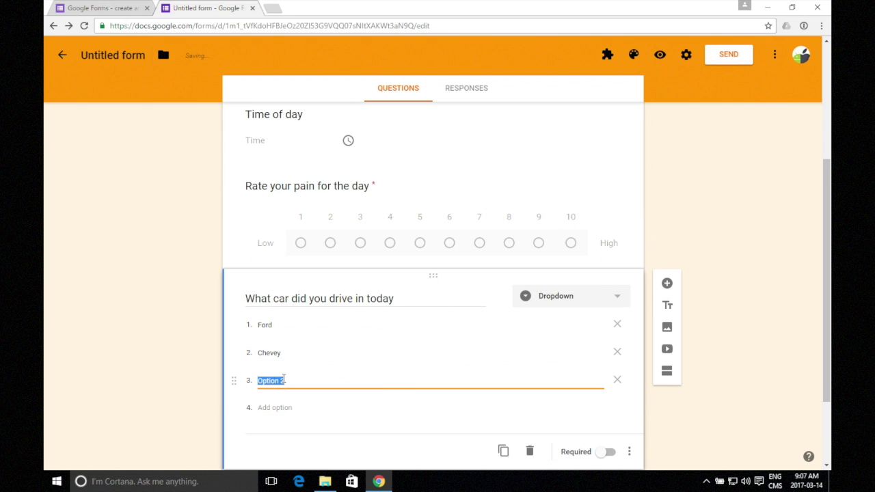
{"action": "type", "text": "Bugatti"}
{"action": "left_click", "coordinate": [278, 408]}
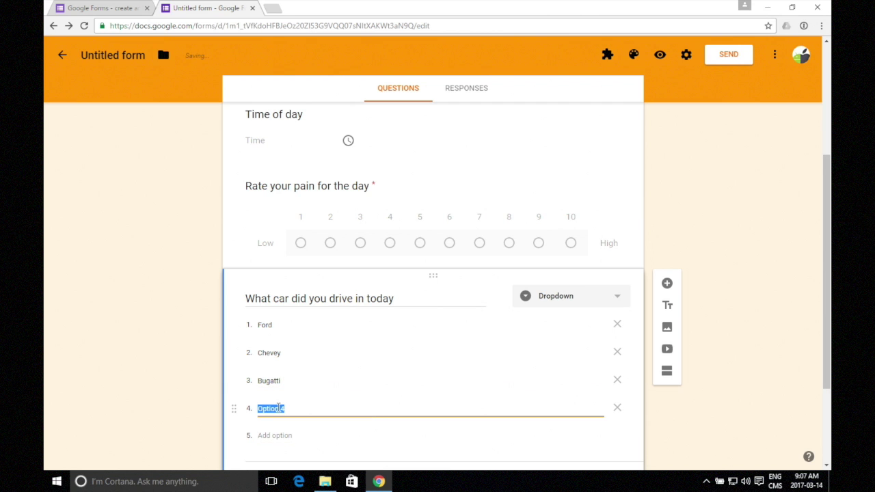
{"action": "type", "text": "Dodge"}
Step: Add a checkboxes question below the car question and title it "Where is your pain"
{"action": "scroll", "coordinate": [591, 407], "scroll_direction": "down", "scroll_amount": 3}
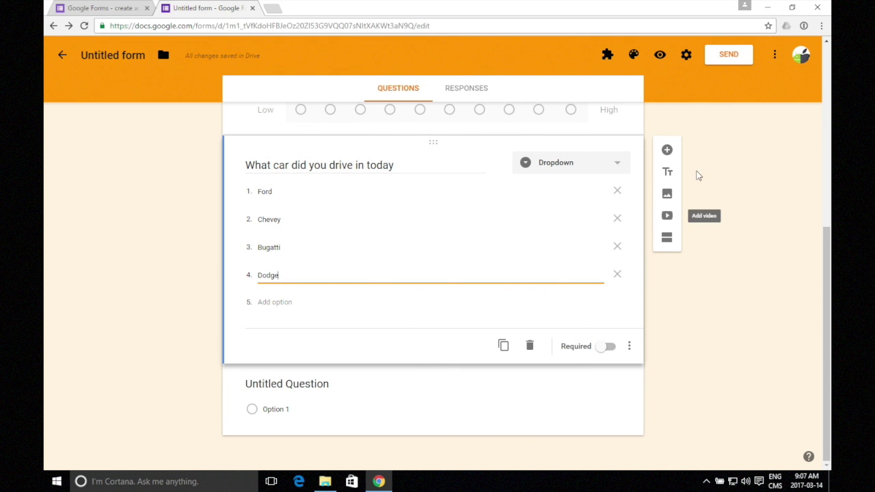
{"action": "left_click", "coordinate": [668, 149]}
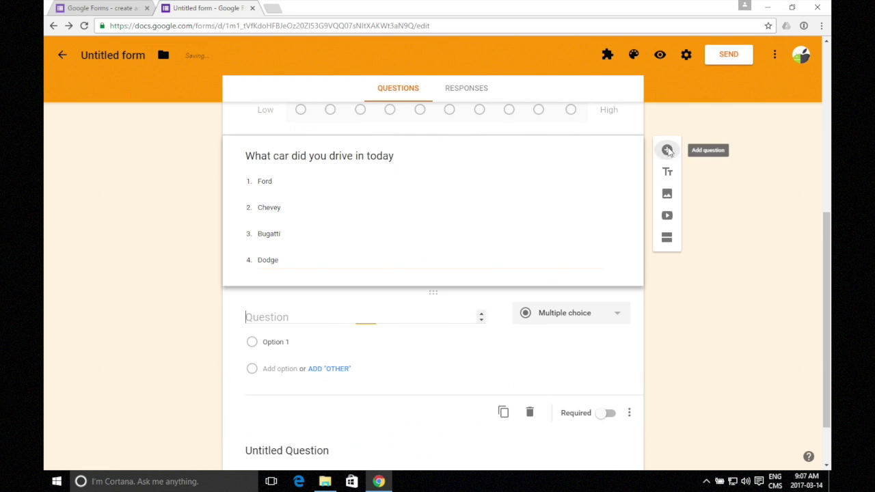
{"action": "left_click", "coordinate": [591, 313]}
{"action": "left_click", "coordinate": [580, 307]}
{"action": "scroll", "coordinate": [443, 364], "scroll_direction": "down", "scroll_amount": 1}
{"action": "left_click", "coordinate": [336, 242]}
{"action": "type", "text": "Where is"}
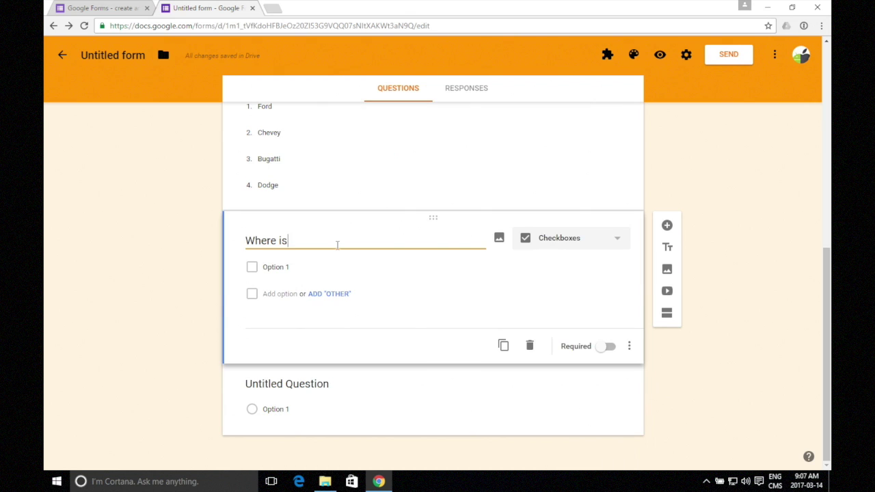
{"action": "type", "text": " your pain"}
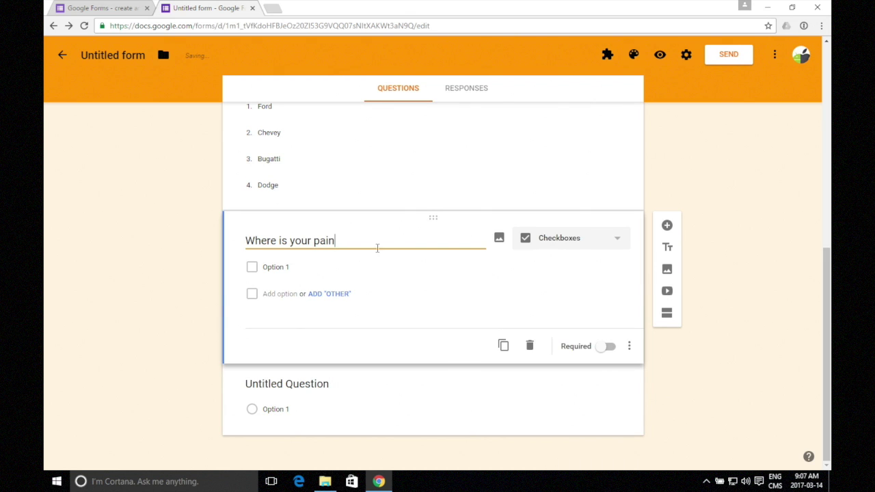
Step: Give the "Where is your pain" question the options "leg", "arm", "neck", "elbow" and "left baby finger"
{"action": "left_click", "coordinate": [287, 267]}
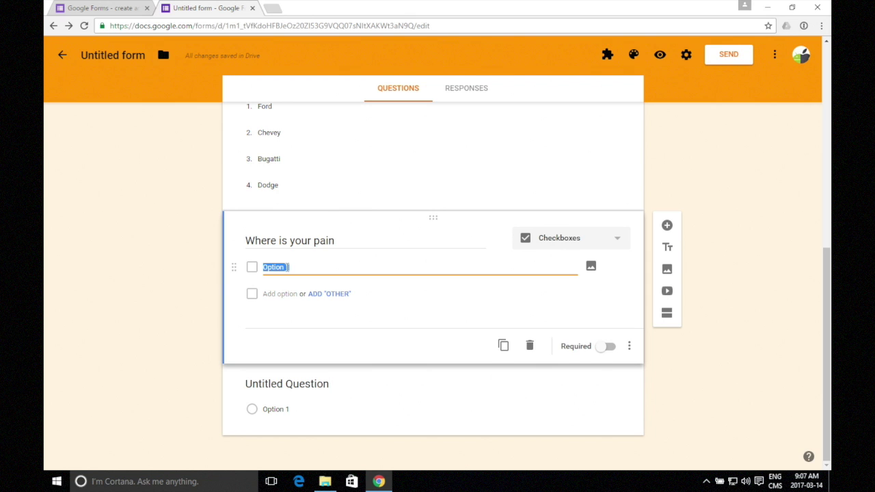
{"action": "type", "text": "leg"}
{"action": "left_click", "coordinate": [282, 294]}
{"action": "type", "text": "a"}
{"action": "left_click", "coordinate": [282, 322]}
{"action": "type", "text": "neck"}
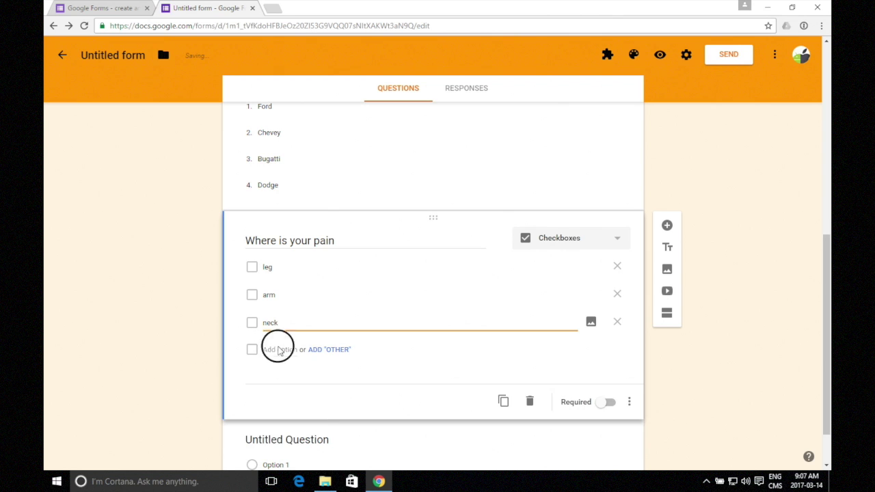
{"action": "left_click", "coordinate": [279, 350]}
{"action": "type", "text": "elb"}
{"action": "left_click", "coordinate": [275, 377]}
{"action": "type", "text": "left baby finger"}
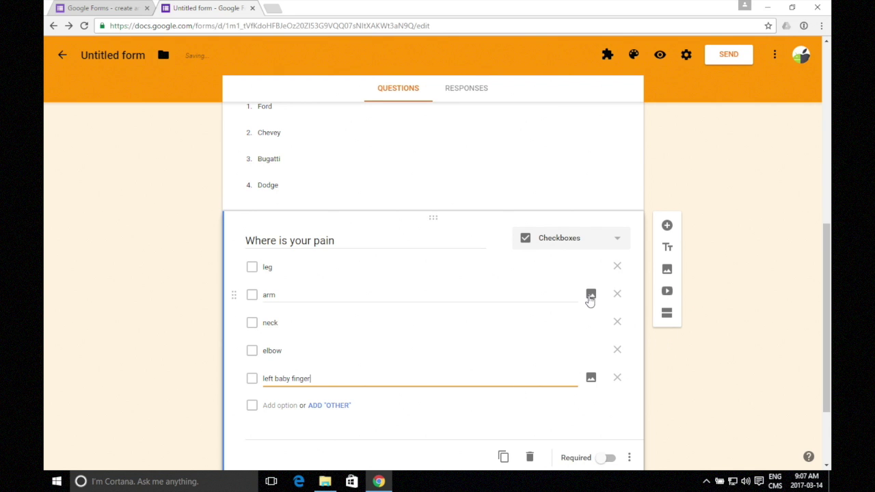
Step: Add a multiple choice question below "Where is your pain" and title it "pick one"
{"action": "scroll", "coordinate": [590, 297], "scroll_direction": "down", "scroll_amount": 2}
{"action": "left_click", "coordinate": [668, 117]}
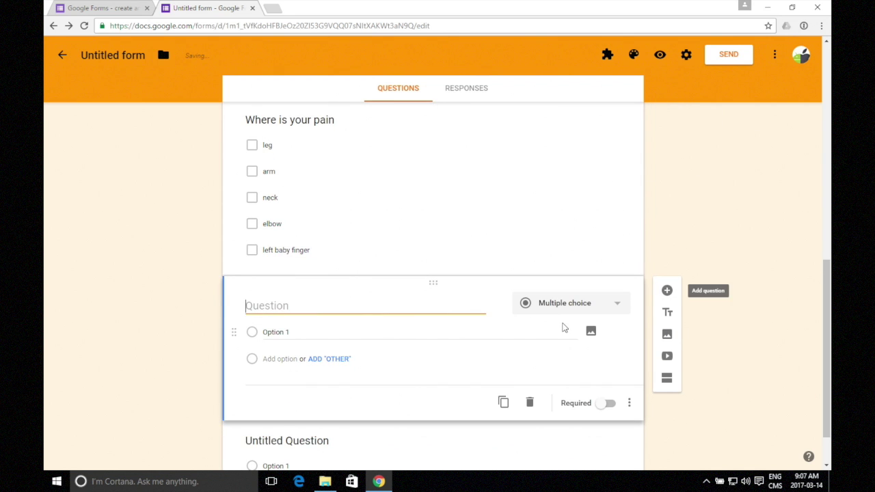
{"action": "left_click", "coordinate": [580, 316]}
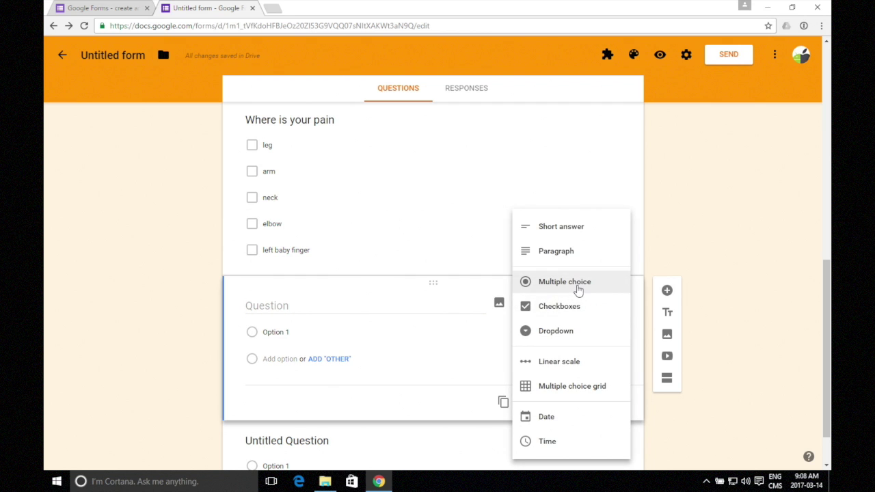
{"action": "left_click", "coordinate": [578, 290]}
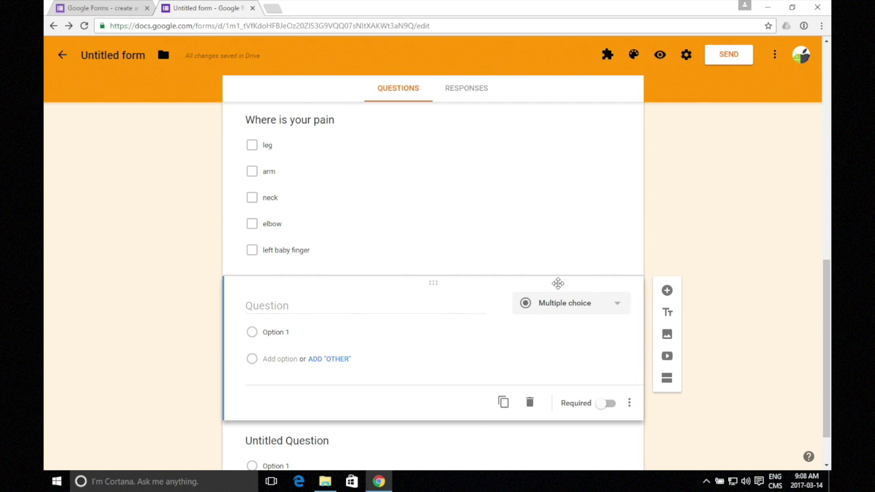
{"action": "left_click", "coordinate": [306, 305]}
{"action": "type", "text": "pick one"}
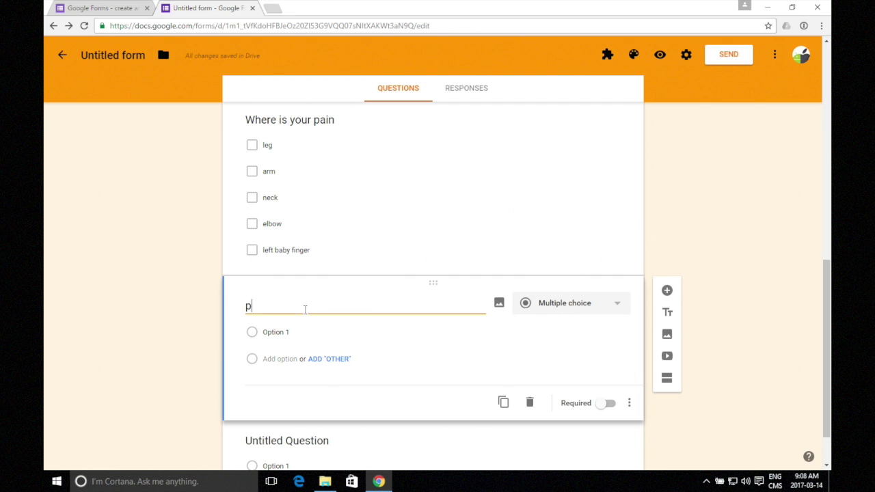
Step: Add the options "option 2" and "Option 3" to the "pick one" question
{"action": "left_click", "coordinate": [281, 358]}
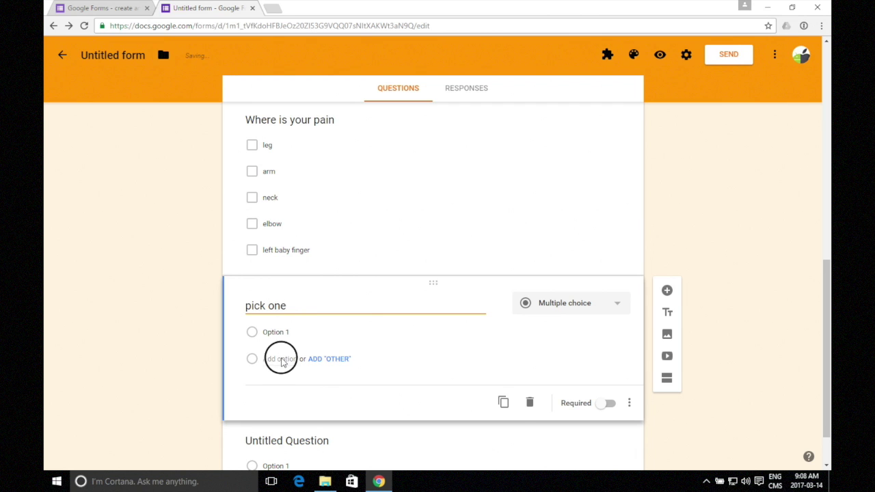
{"action": "type", "text": "op"}
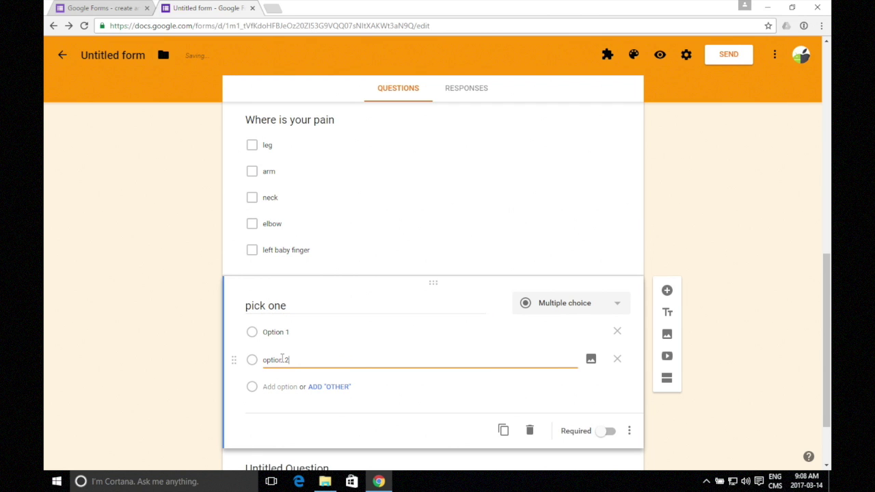
{"action": "type", "text": "tion 2"}
{"action": "left_click", "coordinate": [281, 386]}
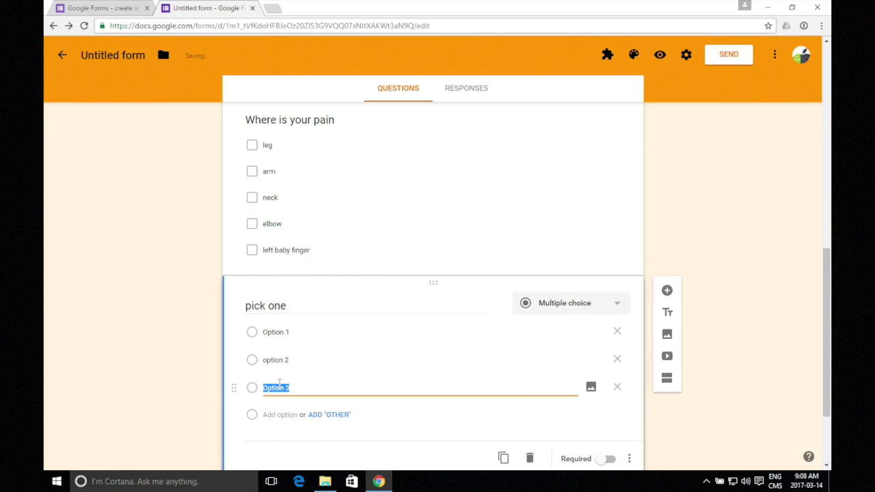
{"action": "scroll", "coordinate": [488, 351], "scroll_direction": "down", "scroll_amount": 3}
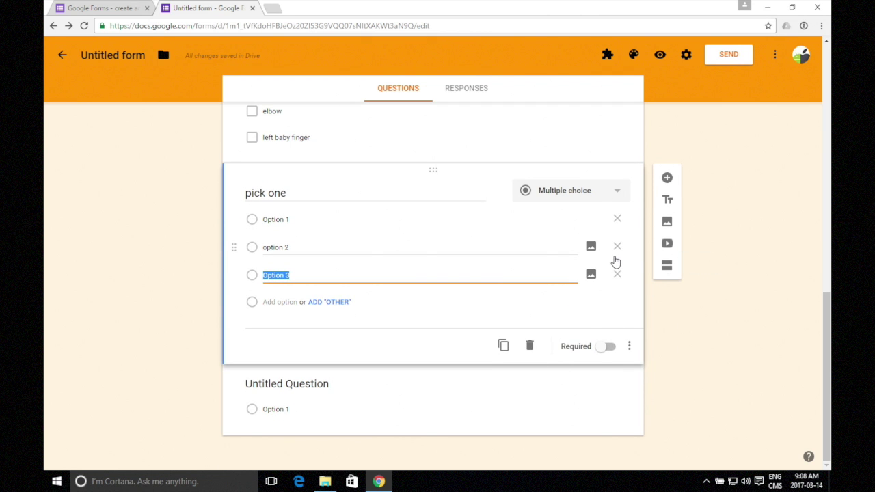
Step: Check the form's responses page, and review the form's questions from the date question to the end
{"action": "left_click", "coordinate": [466, 90]}
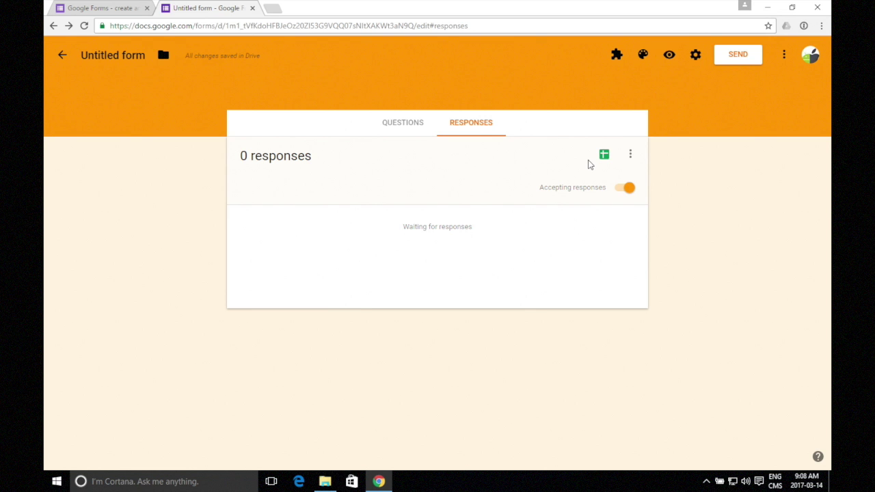
{"action": "left_click", "coordinate": [404, 129]}
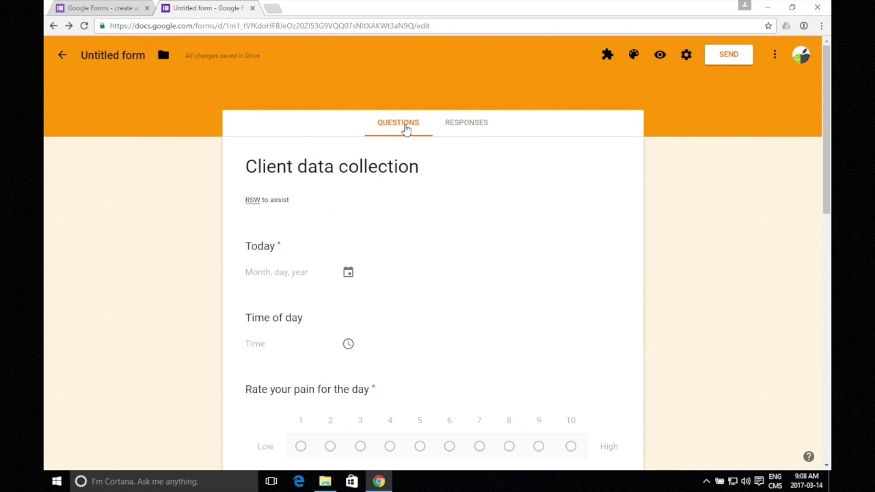
{"action": "scroll", "coordinate": [364, 250], "scroll_direction": "down", "scroll_amount": 4}
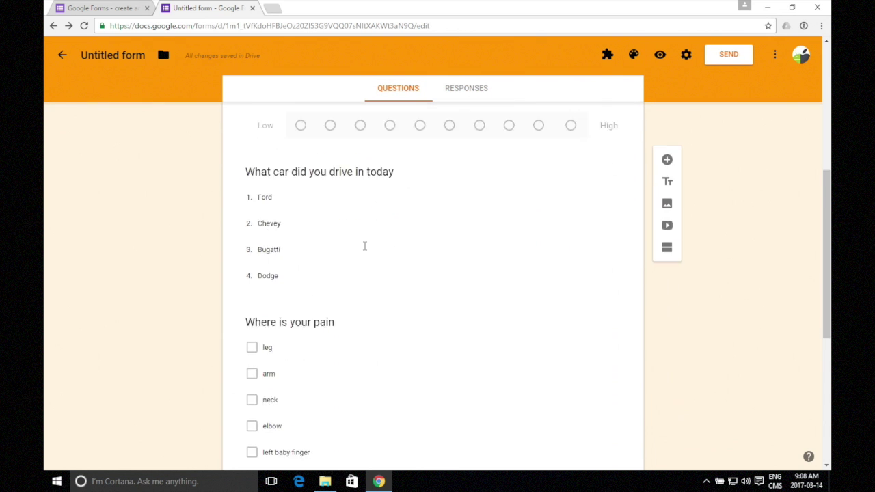
{"action": "scroll", "coordinate": [364, 250], "scroll_direction": "down", "scroll_amount": 5}
{"action": "scroll", "coordinate": [363, 250], "scroll_direction": "up", "scroll_amount": 7}
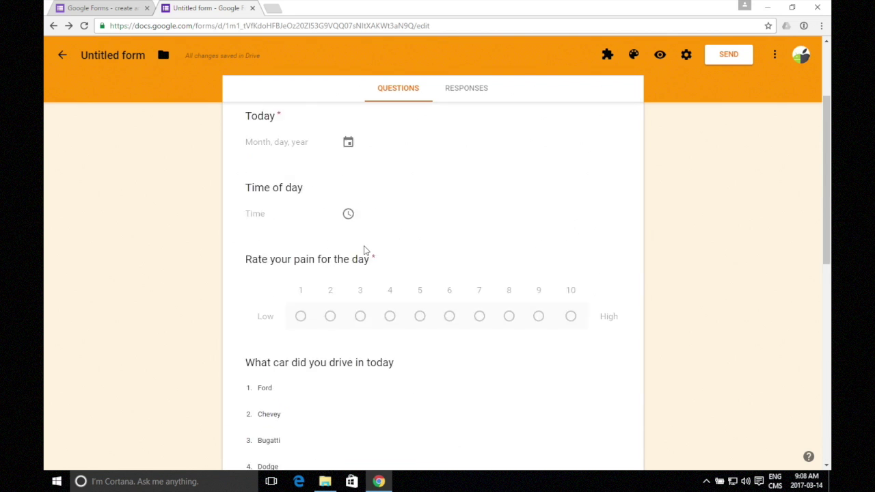
{"action": "scroll", "coordinate": [363, 251], "scroll_direction": "up", "scroll_amount": 3}
Step: Create a new spreadsheet named "Client A responses" as the destination for the form's responses
{"action": "left_click", "coordinate": [468, 129]}
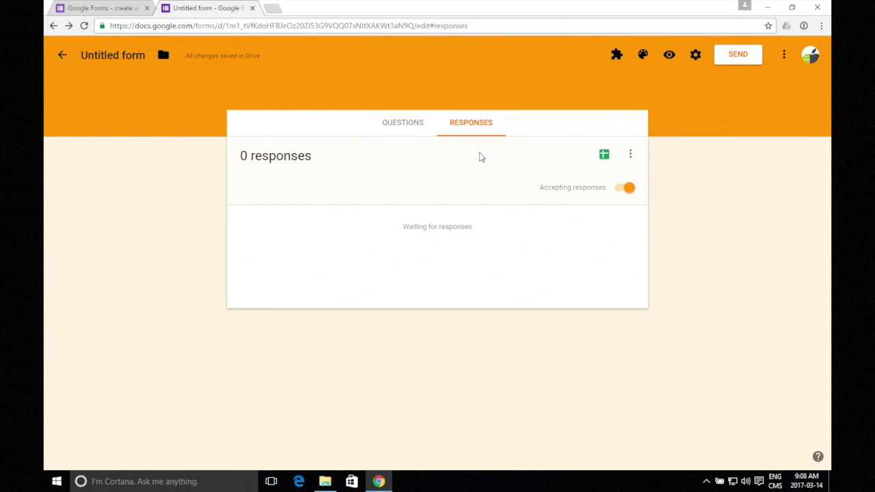
{"action": "left_click", "coordinate": [604, 157]}
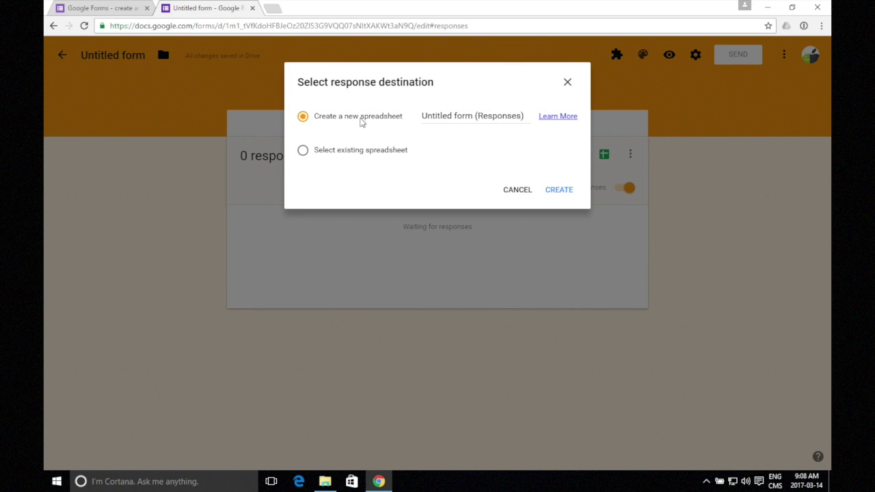
{"action": "left_click", "coordinate": [476, 116]}
{"action": "key", "text": "Delete"}
{"action": "key", "text": "BackSpace"}
{"action": "key", "text": "BackSpace"}
{"action": "key", "text": "BackSpace"}
{"action": "key", "text": "Delete"}
{"action": "key", "text": "Delete"}
{"action": "key", "text": "Delete"}
{"action": "key", "text": "Delete"}
{"action": "key", "text": "Delete"}
{"action": "key", "text": "Delete"}
{"action": "key", "text": "Delete"}
{"action": "key", "text": "Delete"}
{"action": "key", "text": "Delete"}
{"action": "key", "text": "BackSpace"}
{"action": "key", "text": "BackSpace"}
{"action": "key", "text": "BackSpace"}
{"action": "key", "text": "BackSpace"}
{"action": "key", "text": "BackSpace"}
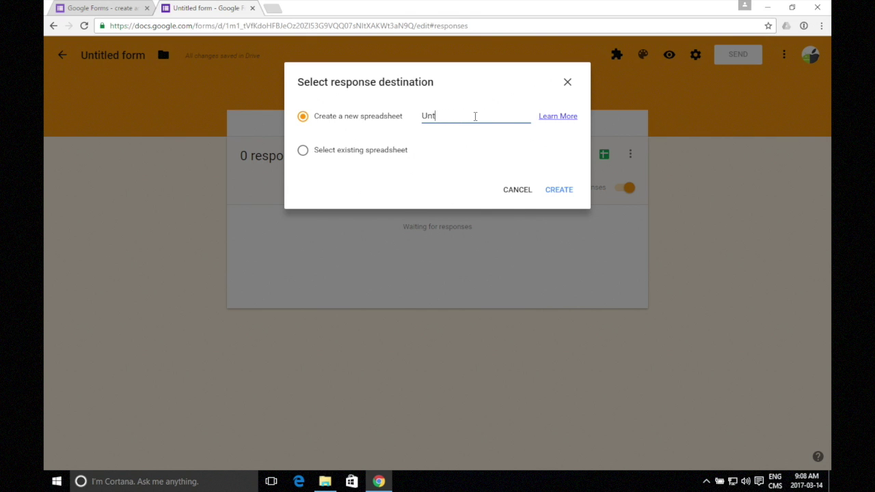
{"action": "type", "text": "Client A responses"}
{"action": "left_click", "coordinate": [558, 191]}
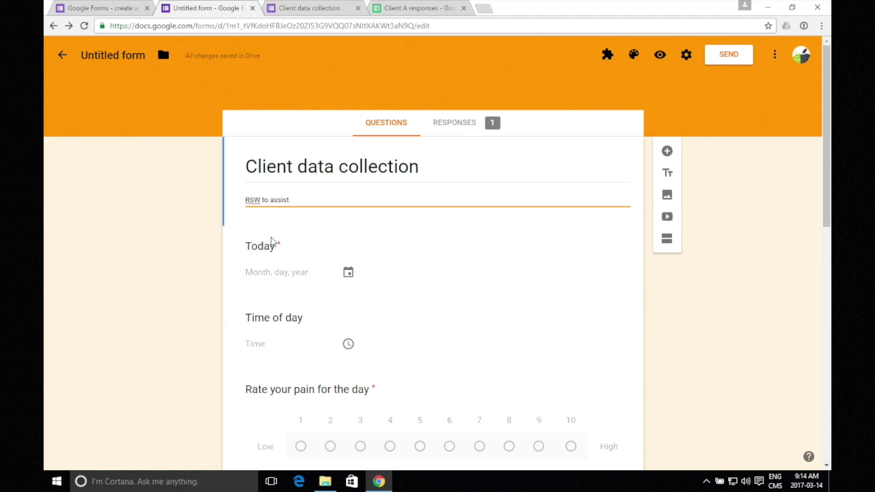
Step: Open the form's sending options with email as the method and activate the recipient field
{"action": "scroll", "coordinate": [448, 310], "scroll_direction": "down", "scroll_amount": 1}
{"action": "scroll", "coordinate": [478, 264], "scroll_direction": "down", "scroll_amount": 2}
{"action": "scroll", "coordinate": [478, 264], "scroll_direction": "up", "scroll_amount": 3}
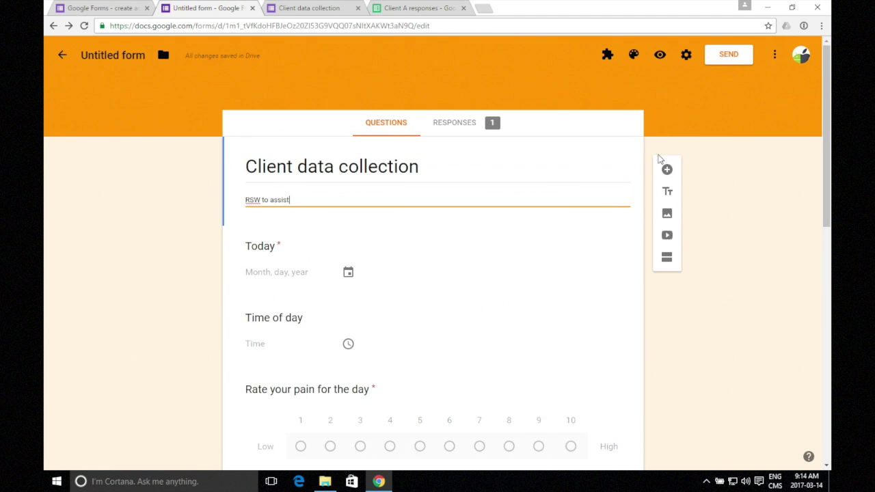
{"action": "left_click", "coordinate": [734, 59]}
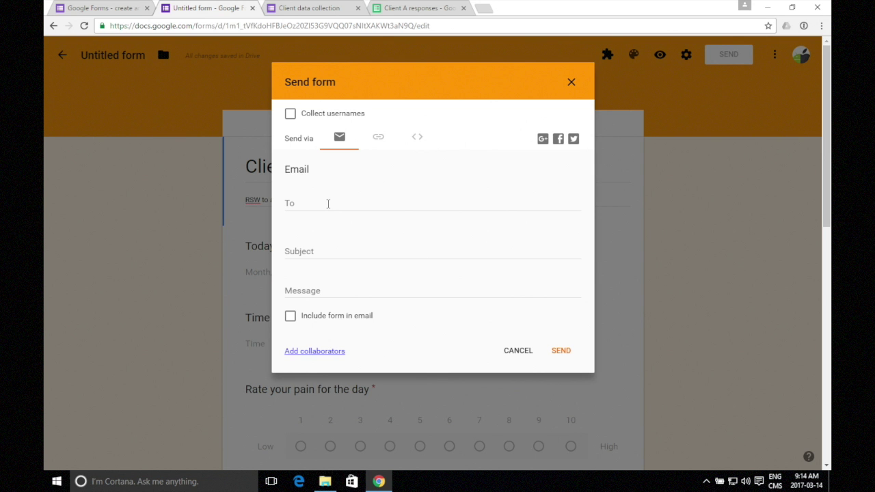
{"action": "left_click", "coordinate": [328, 203]}
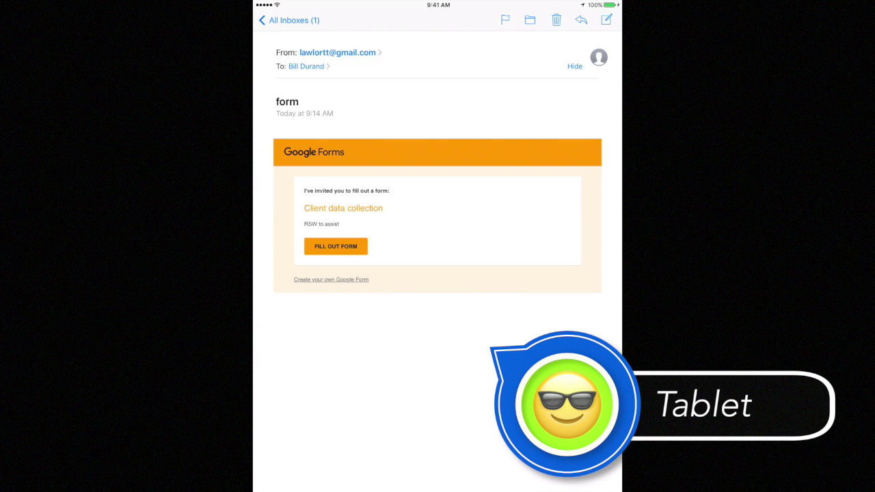
Step: Open the "Client data collection" form from the email invitation on the tablet and set the Today date to 03/14
{"action": "left_click", "coordinate": [336, 246]}
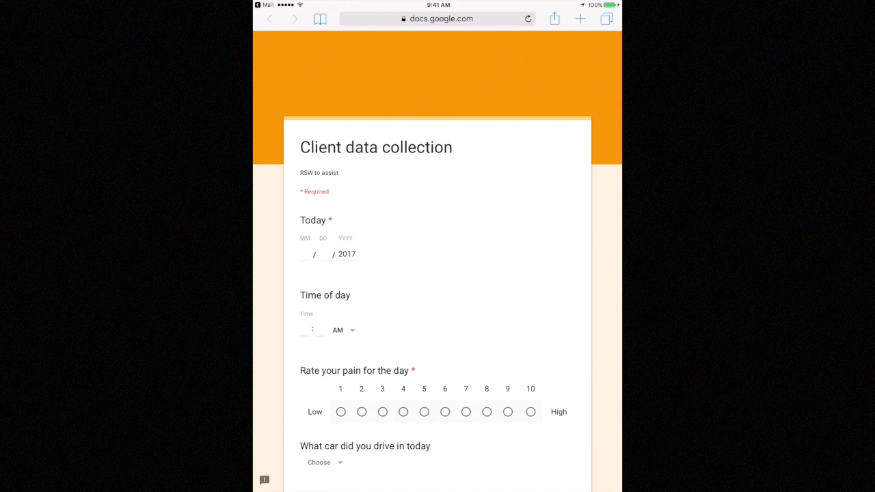
{"action": "scroll", "coordinate": [438, 273], "scroll_direction": "down", "scroll_amount": 4}
{"action": "left_click", "coordinate": [305, 124]}
{"action": "type", "text": "0"}
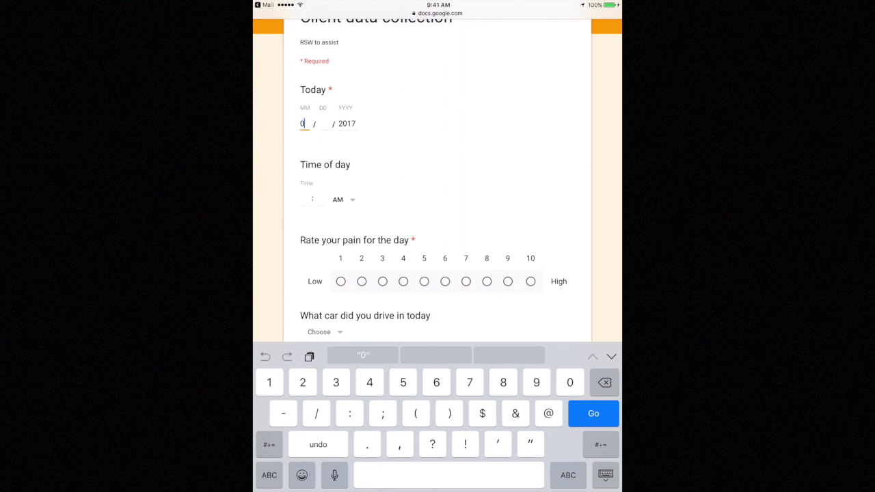
{"action": "type", "text": "3 / 14"}
Step: Answer the form with 9:41 AM as the time of day, a pain rating of 9 and Bugatti as the car
{"action": "left_click", "coordinate": [306, 199]}
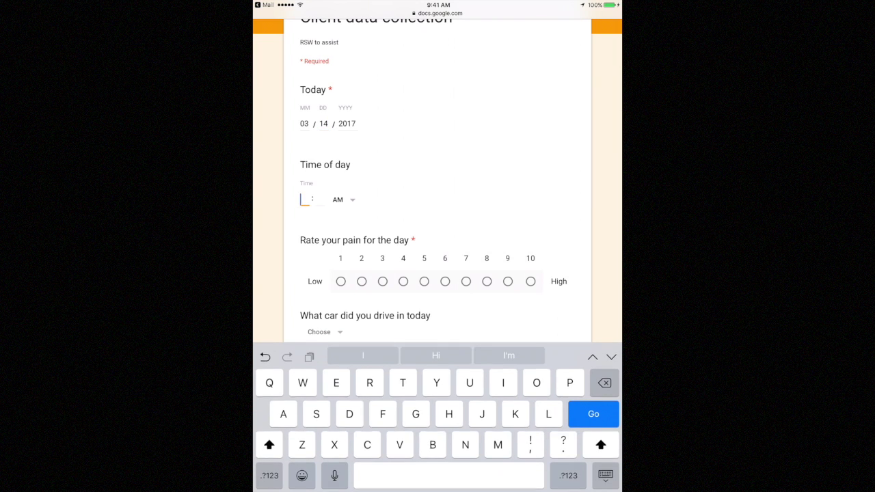
{"action": "type", "text": "9 : 41"}
{"action": "left_click", "coordinate": [508, 281]}
{"action": "left_click", "coordinate": [318, 232]}
{"action": "left_click", "coordinate": [318, 303]}
Step: Mark leg, arm and neck as pain locations, choose Option 1 for "pick one" and submit the response
{"action": "scroll", "coordinate": [438, 274], "scroll_direction": "down", "scroll_amount": 2}
{"action": "left_click", "coordinate": [305, 197]}
{"action": "left_click", "coordinate": [305, 240]}
{"action": "left_click", "coordinate": [305, 217]}
{"action": "scroll", "coordinate": [438, 273], "scroll_direction": "down", "scroll_amount": 2}
{"action": "left_click", "coordinate": [305, 261]}
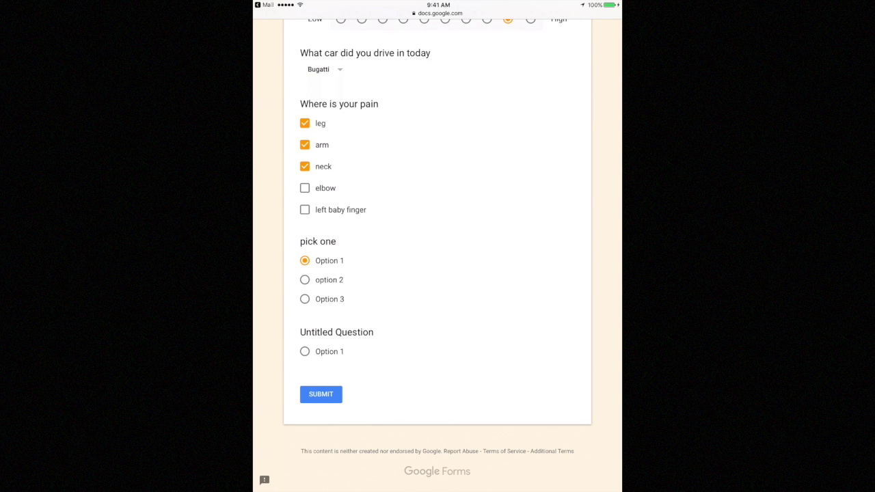
{"action": "left_click", "coordinate": [321, 395]}
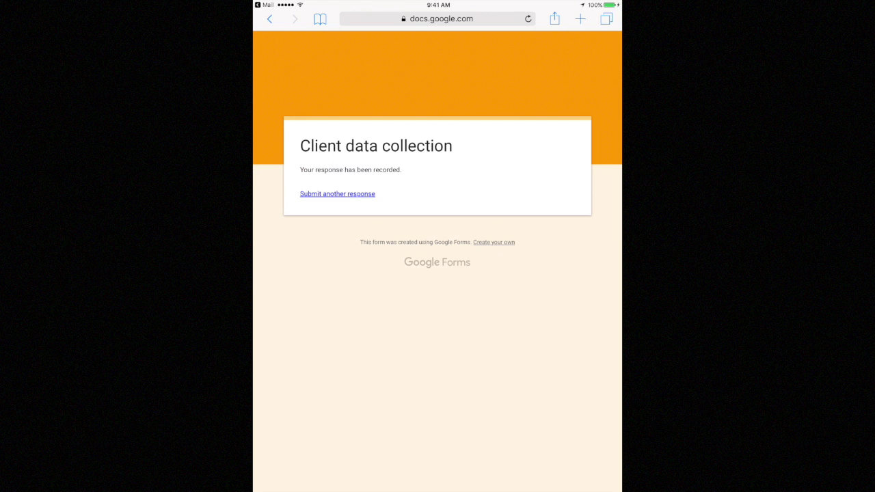
Step: Add the form to the tablet's home screen as "Client data collection" and open it from there
{"action": "left_click", "coordinate": [555, 18]}
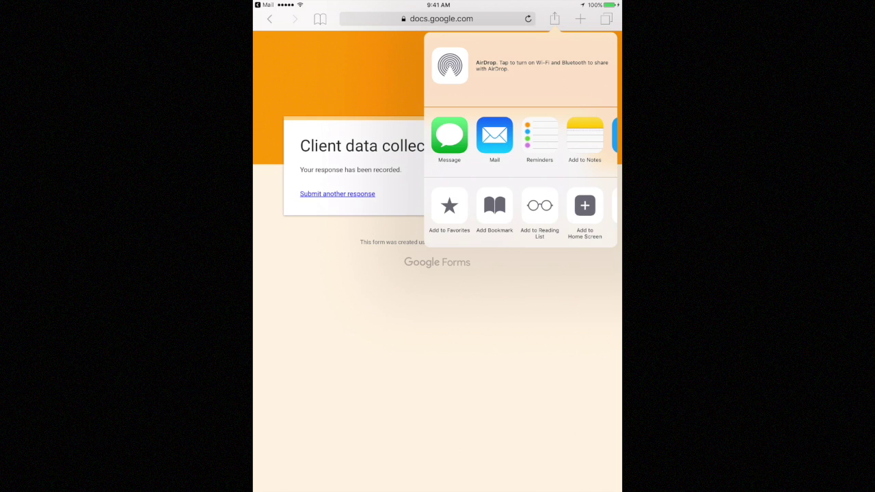
{"action": "scroll", "coordinate": [520, 212], "scroll_direction": "right", "scroll_amount": 3}
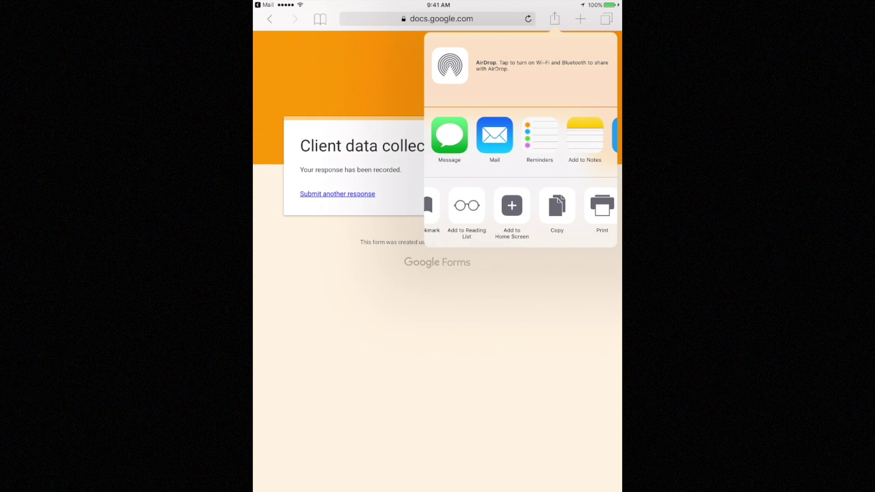
{"action": "left_click", "coordinate": [511, 207]}
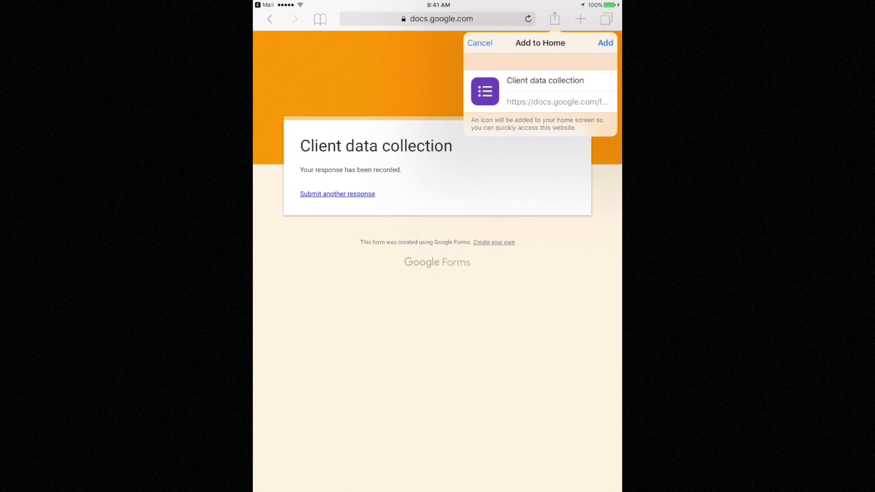
{"action": "left_click", "coordinate": [606, 43]}
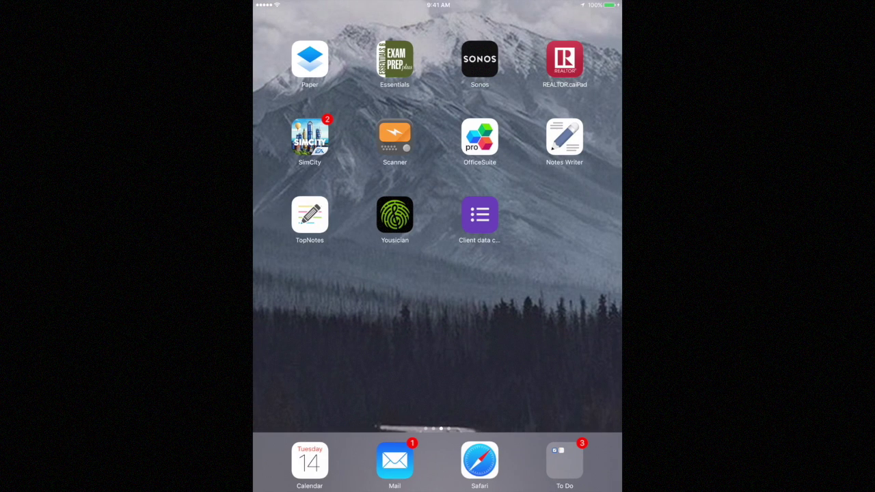
{"action": "left_click", "coordinate": [479, 217]}
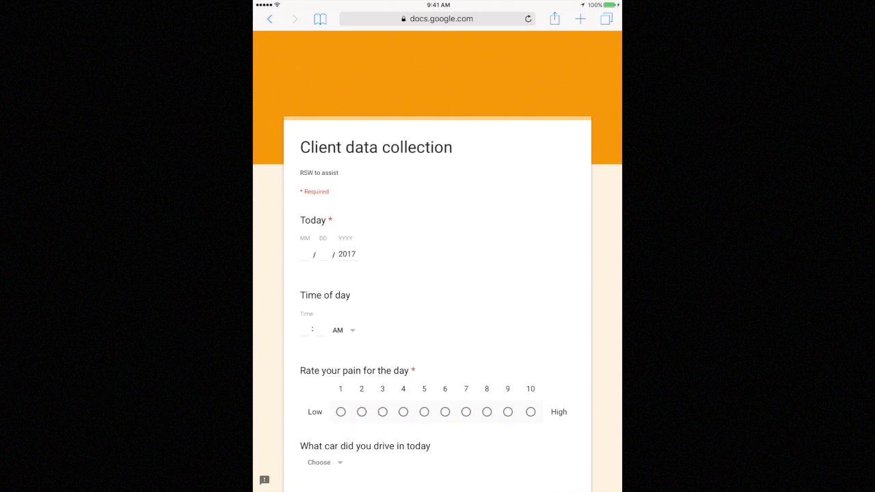
{"action": "key", "text": "super"}
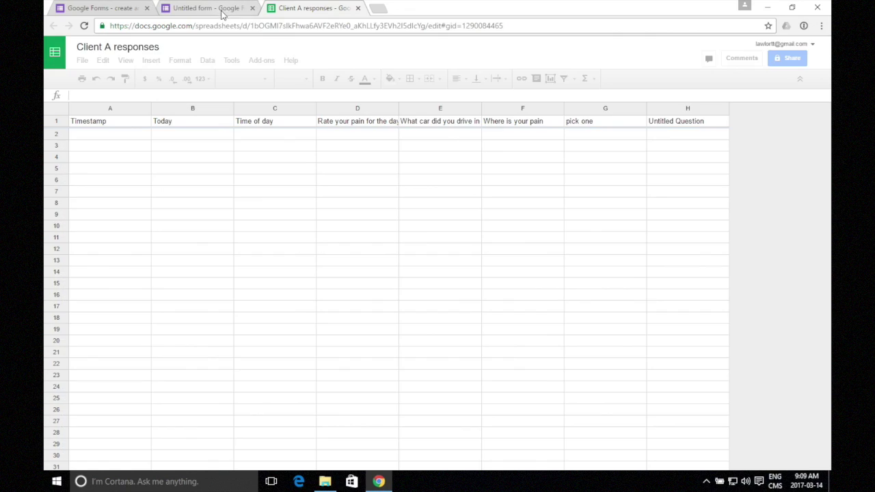
Step: Return to the form editor on the computer, preview the form and look through its questions
{"action": "left_click", "coordinate": [221, 10]}
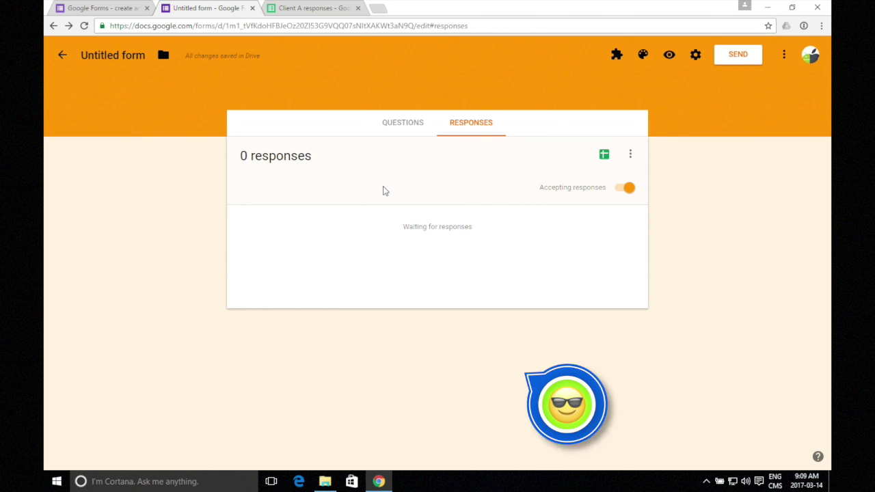
{"action": "left_click", "coordinate": [670, 54]}
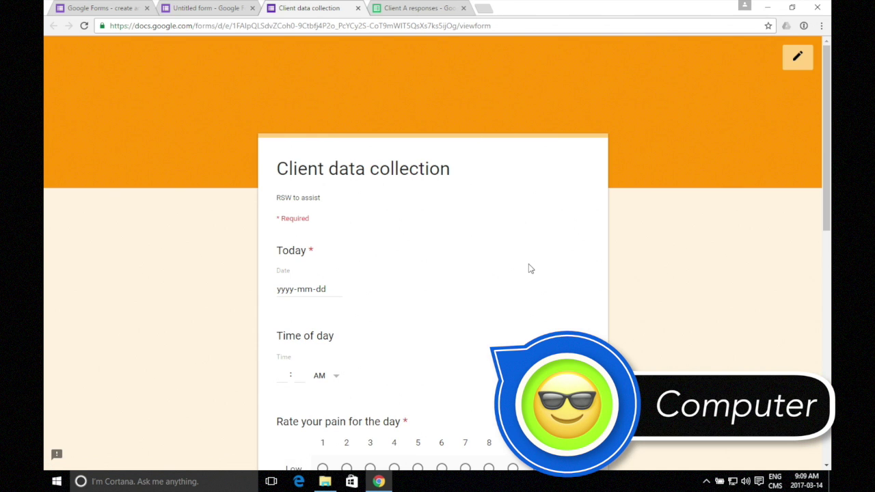
{"action": "scroll", "coordinate": [528, 268], "scroll_direction": "down", "scroll_amount": 1}
{"action": "scroll", "coordinate": [529, 268], "scroll_direction": "down", "scroll_amount": 1}
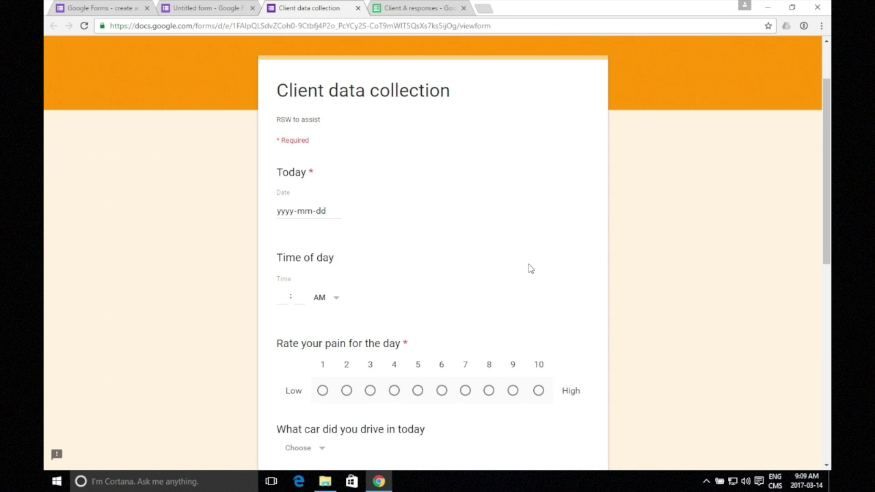
{"action": "scroll", "coordinate": [529, 268], "scroll_direction": "down", "scroll_amount": 1}
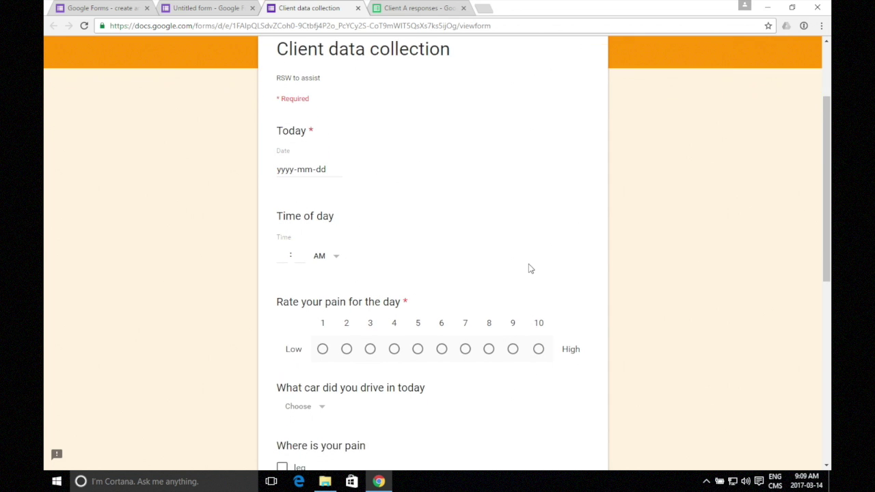
{"action": "scroll", "coordinate": [354, 256], "scroll_direction": "down", "scroll_amount": 1}
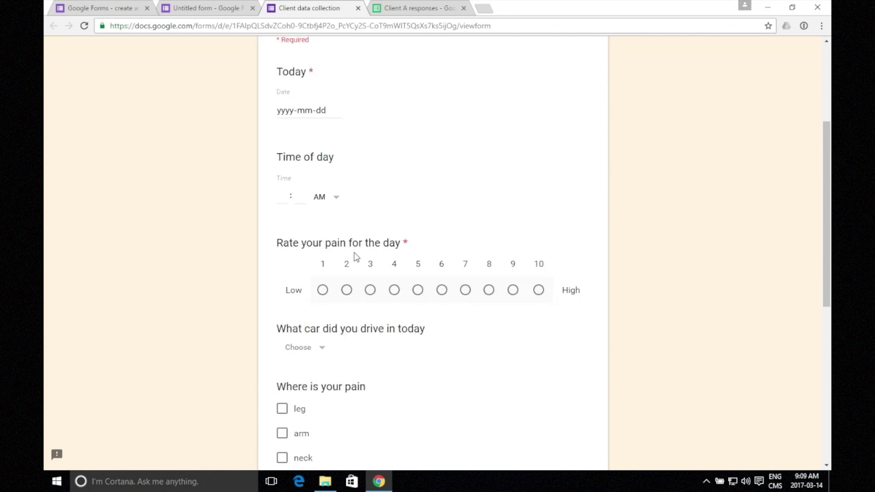
Step: Answer the form with March 14, 2017 as today's date and 09:23 AM as the time of day
{"action": "scroll", "coordinate": [355, 257], "scroll_direction": "up", "scroll_amount": 1}
{"action": "left_click", "coordinate": [335, 229]}
{"action": "left_click", "coordinate": [332, 301]}
{"action": "scroll", "coordinate": [392, 277], "scroll_direction": "down", "scroll_amount": 2}
{"action": "key", "text": "Tab"}
{"action": "type", "text": "09"}
{"action": "key", "text": "Tab"}
{"action": "type", "text": "23"}
Step: Rate the day's pain as 7 and choose Ford as the car driven today
{"action": "scroll", "coordinate": [368, 252], "scroll_direction": "down", "scroll_amount": 3}
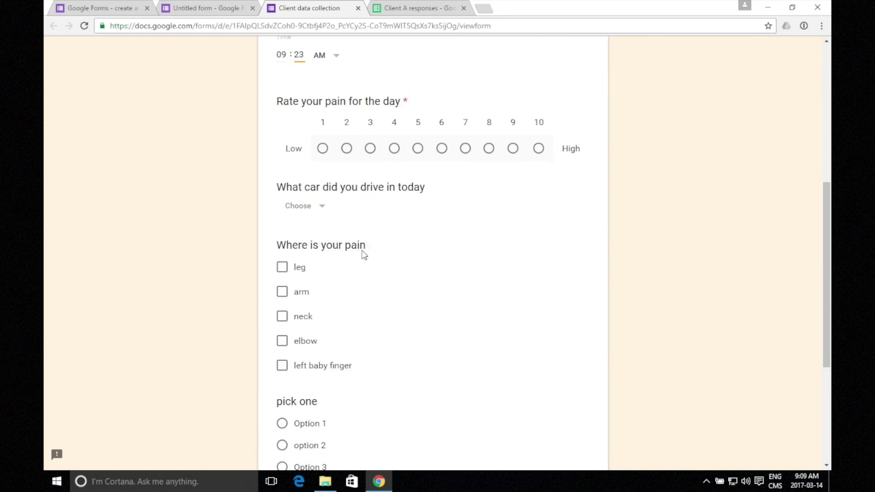
{"action": "left_click", "coordinate": [466, 148]}
{"action": "left_click", "coordinate": [321, 204]}
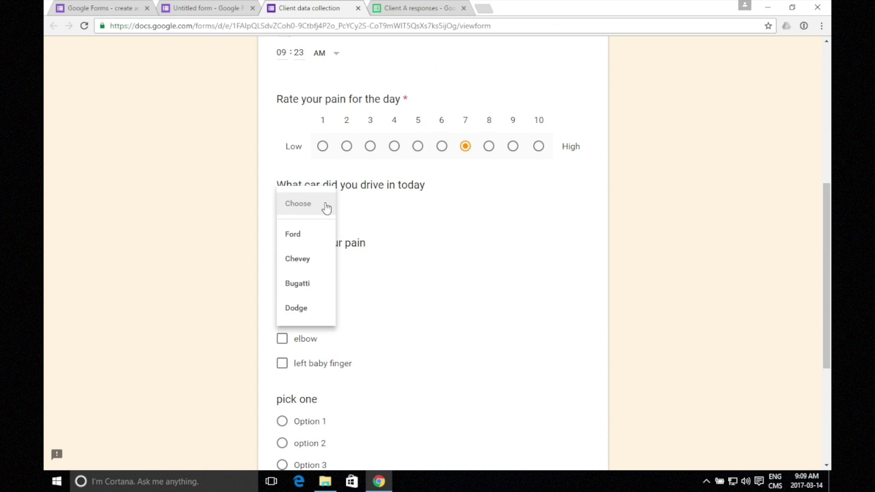
{"action": "left_click", "coordinate": [301, 234]}
Step: Mark arm, elbow and left baby finger as pain locations, choose option 2 for "pick one" and submit the response
{"action": "scroll", "coordinate": [318, 206], "scroll_direction": "down", "scroll_amount": 2}
{"action": "left_click", "coordinate": [283, 175]}
{"action": "left_click", "coordinate": [283, 223]}
{"action": "left_click", "coordinate": [282, 249]}
{"action": "scroll", "coordinate": [328, 280], "scroll_direction": "down", "scroll_amount": 2}
{"action": "left_click", "coordinate": [283, 227]}
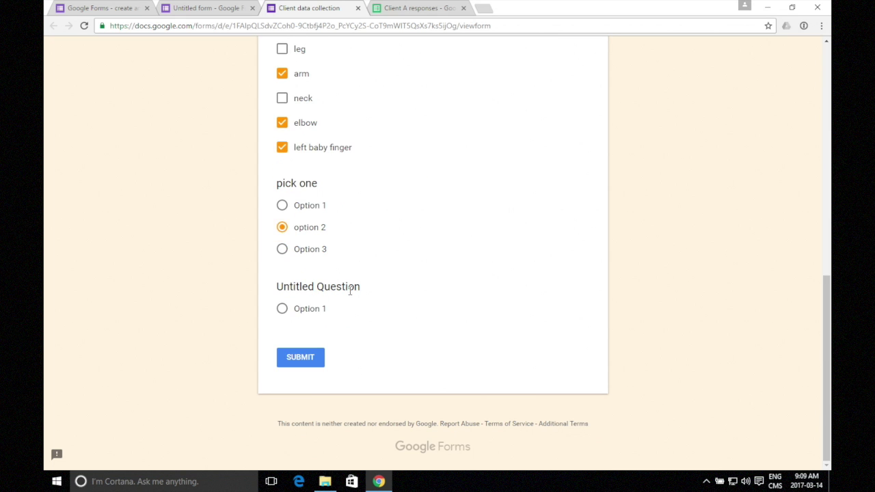
{"action": "left_click", "coordinate": [311, 361]}
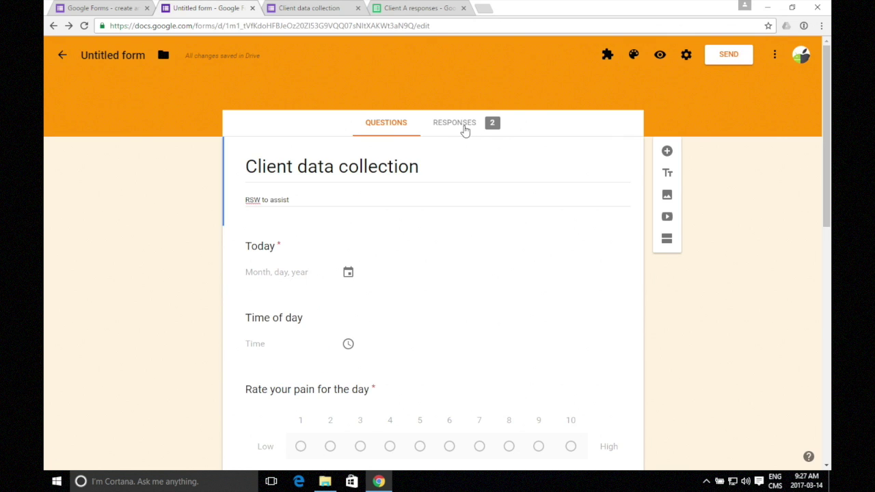
Step: Show the form's collected responses in the editor and open the linked response spreadsheet
{"action": "left_click", "coordinate": [470, 128]}
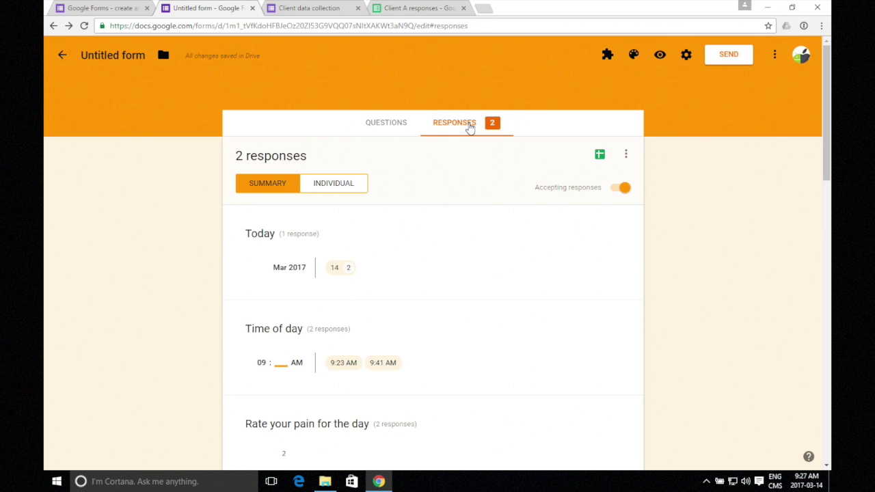
{"action": "scroll", "coordinate": [448, 233], "scroll_direction": "down", "scroll_amount": 2}
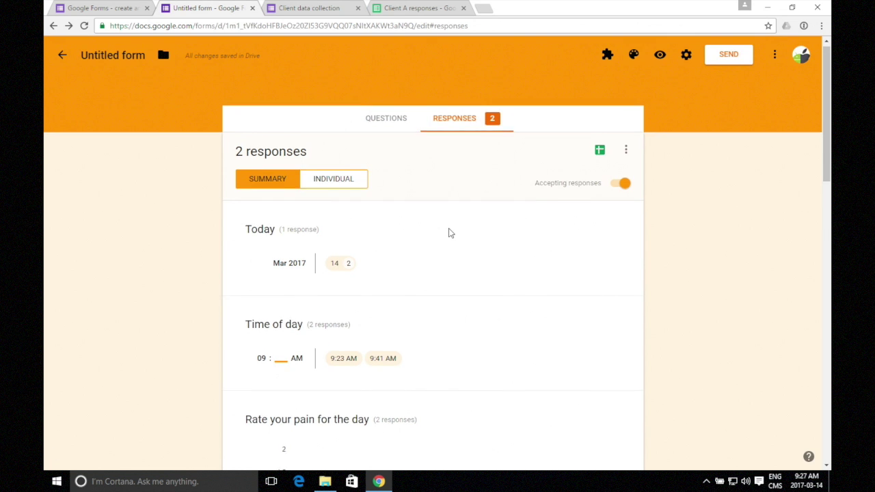
{"action": "scroll", "coordinate": [547, 190], "scroll_direction": "up", "scroll_amount": 2}
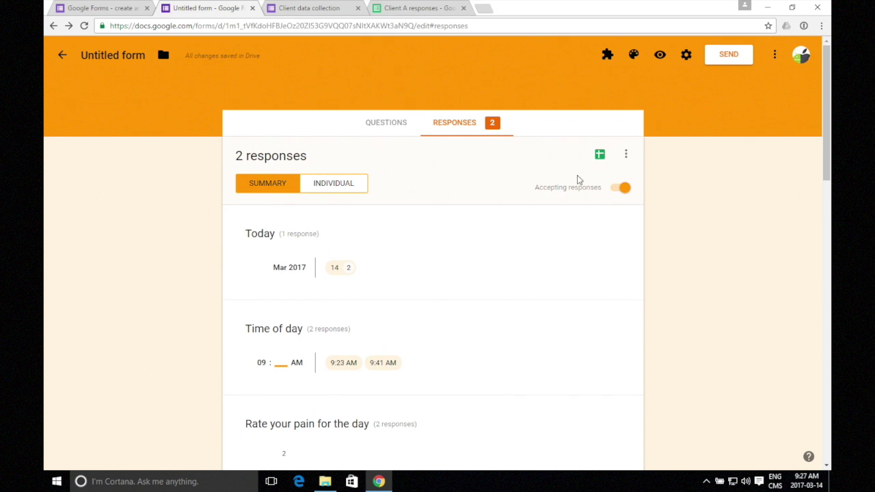
{"action": "left_click", "coordinate": [600, 156]}
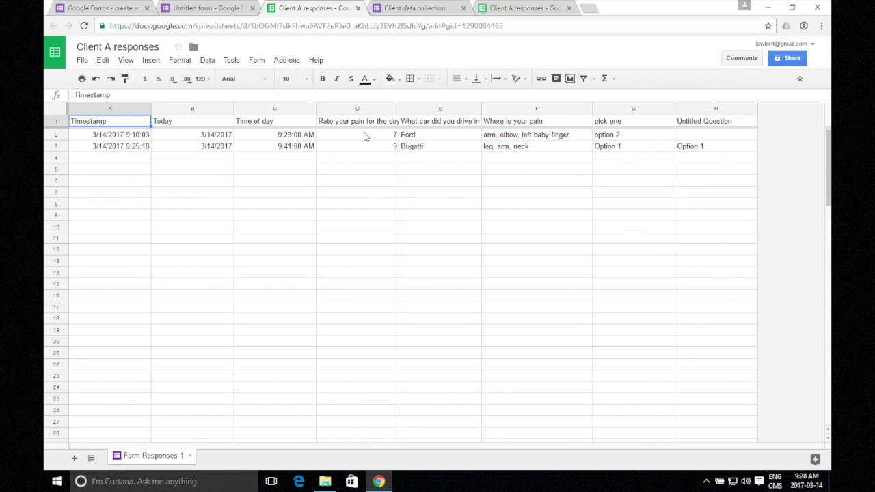
Step: Widen the "Rate your pain for the day" column in the spreadsheet so its full heading fits
{"action": "left_click", "coordinate": [402, 106]}
{"action": "mouse_move", "coordinate": [402, 107]}
{"action": "left_mouse_down"}
{"action": "mouse_move", "coordinate": [420, 98]}
{"action": "mouse_move", "coordinate": [417, 108]}
{"action": "left_mouse_up"}
{"action": "left_click", "coordinate": [395, 181]}
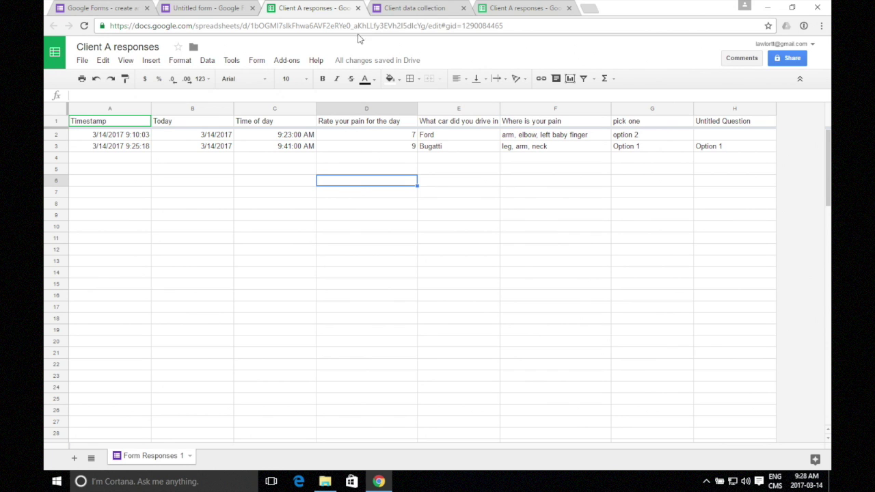
Step: Close both response spreadsheets and the submitted form, and look through the form's questions in the editor
{"action": "left_click", "coordinate": [358, 8]}
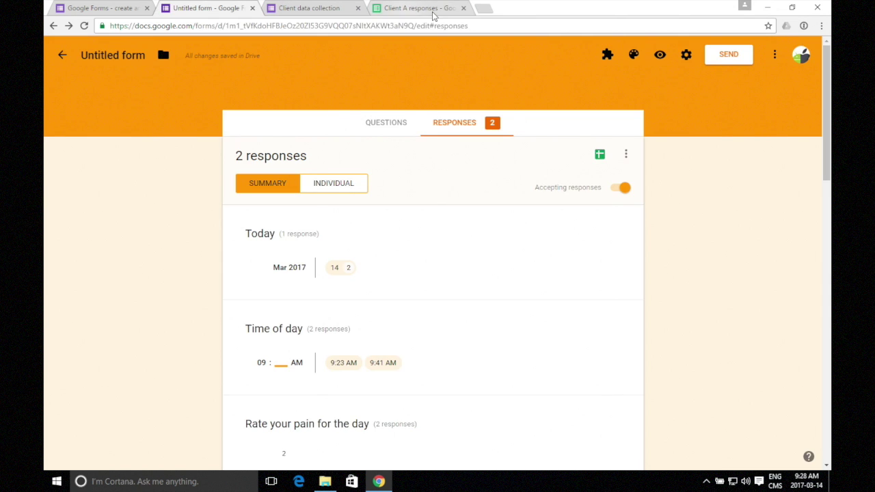
{"action": "left_click", "coordinate": [454, 10]}
{"action": "left_click", "coordinate": [464, 8]}
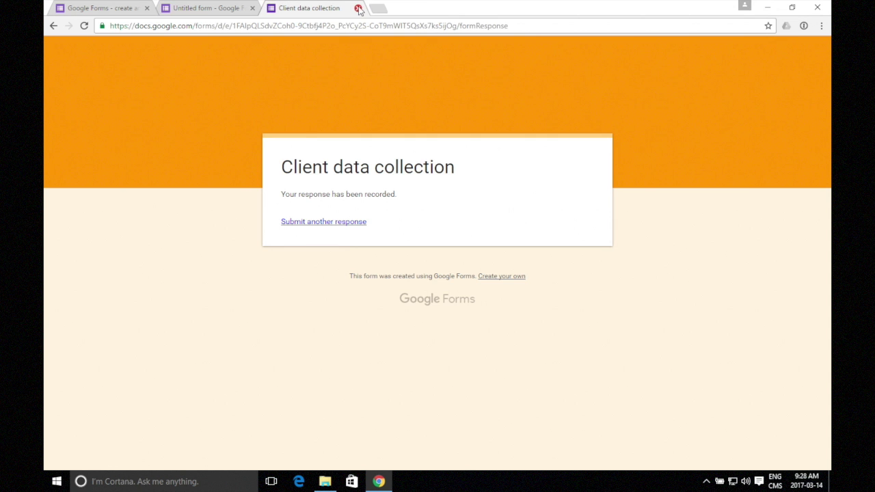
{"action": "left_click", "coordinate": [358, 8]}
{"action": "left_click", "coordinate": [383, 124]}
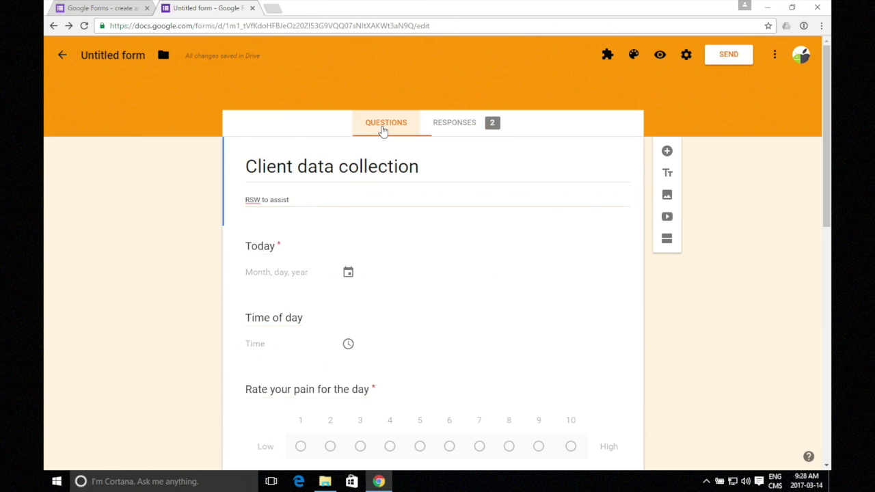
{"action": "scroll", "coordinate": [186, 257], "scroll_direction": "down", "scroll_amount": 3}
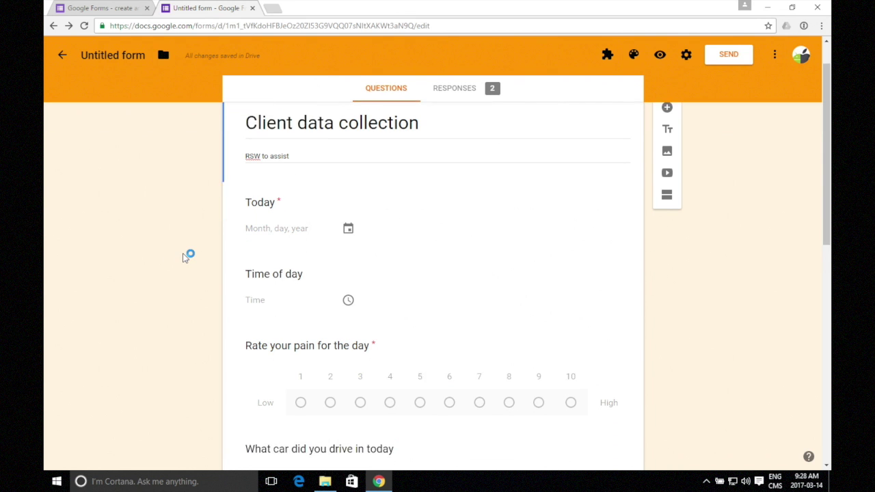
{"action": "scroll", "coordinate": [415, 276], "scroll_direction": "down", "scroll_amount": 2}
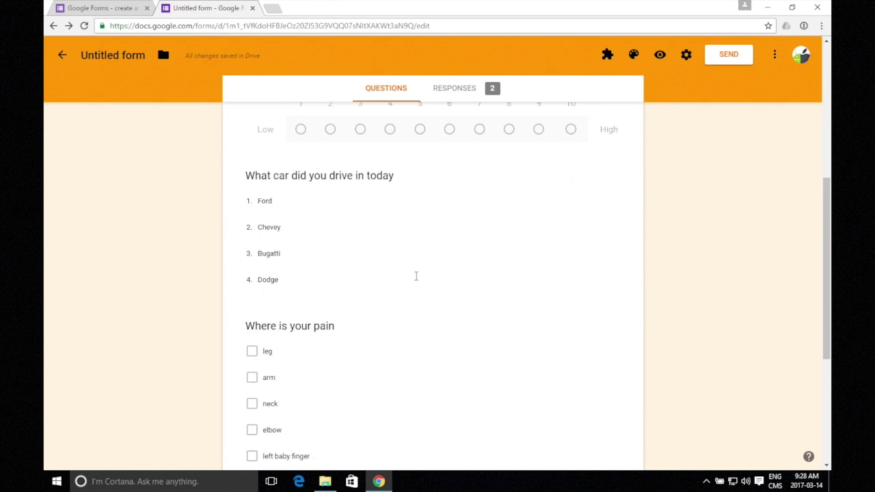
{"action": "scroll", "coordinate": [416, 276], "scroll_direction": "up", "scroll_amount": 5}
Step: Examine the response summary for each question, including the pain rating, car, pain location and "pick one" charts
{"action": "left_click", "coordinate": [460, 131]}
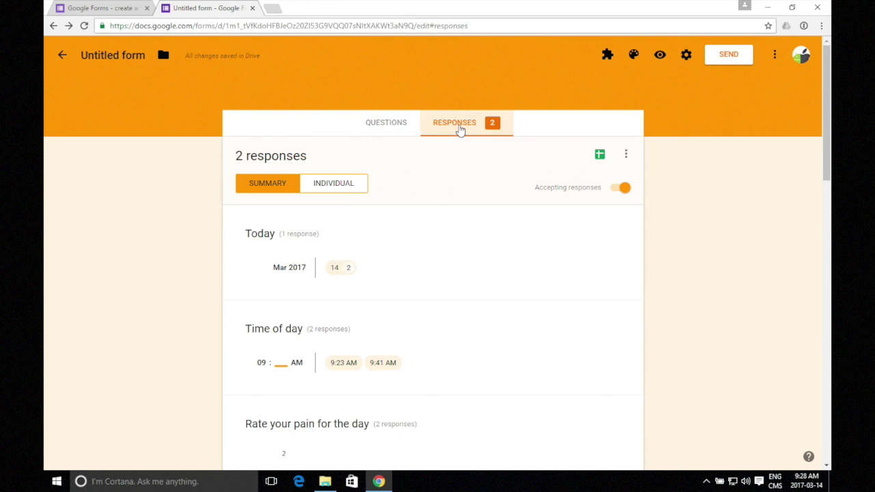
{"action": "scroll", "coordinate": [410, 292], "scroll_direction": "down", "scroll_amount": 2}
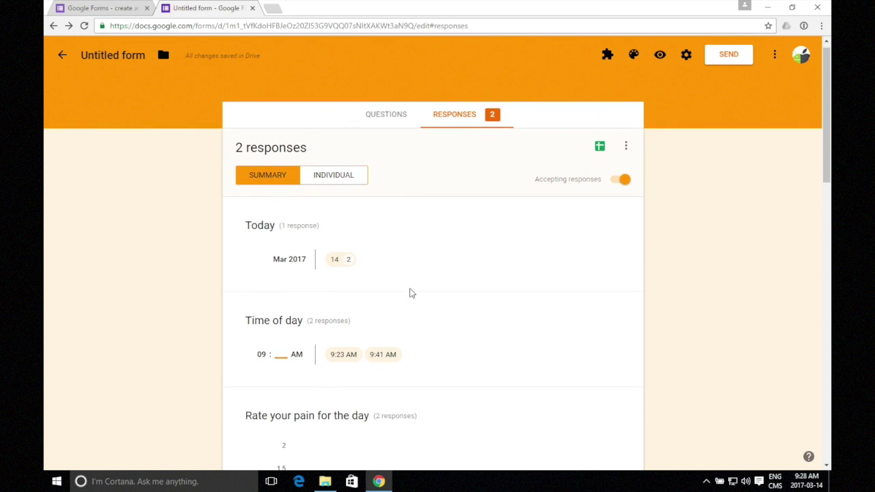
{"action": "scroll", "coordinate": [410, 292], "scroll_direction": "down", "scroll_amount": 5}
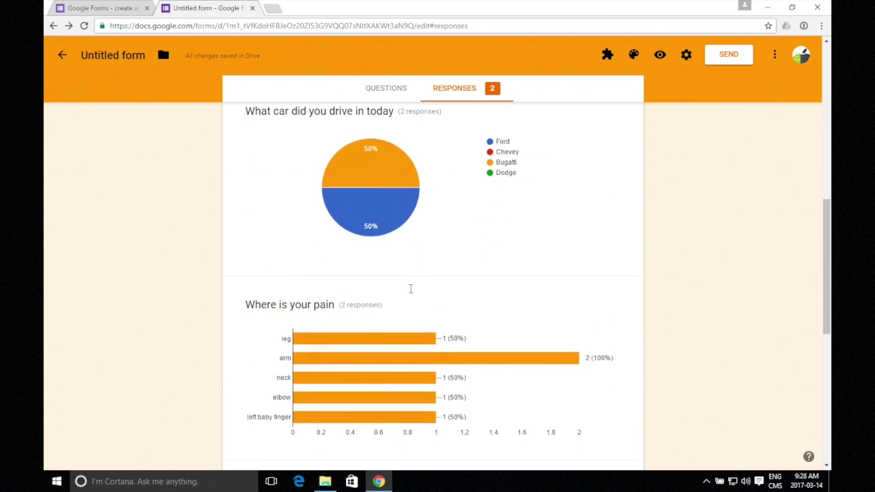
{"action": "scroll", "coordinate": [411, 289], "scroll_direction": "up", "scroll_amount": 10}
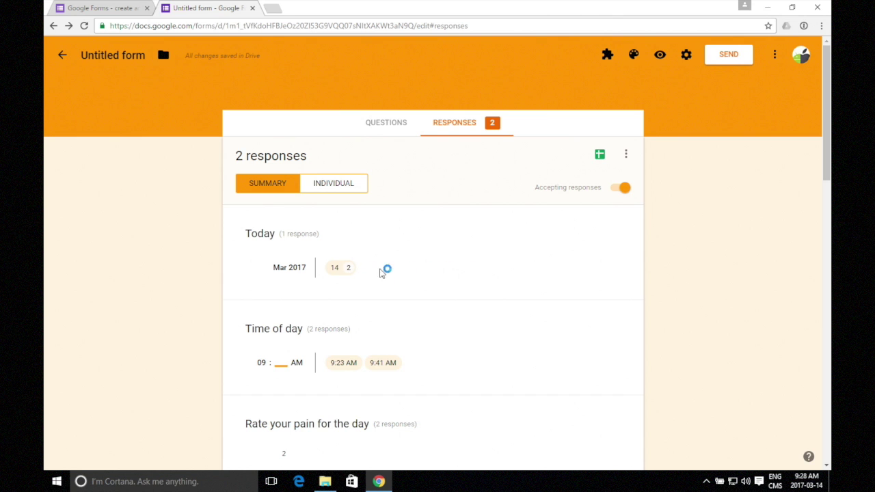
{"action": "scroll", "coordinate": [395, 284], "scroll_direction": "down", "scroll_amount": 3}
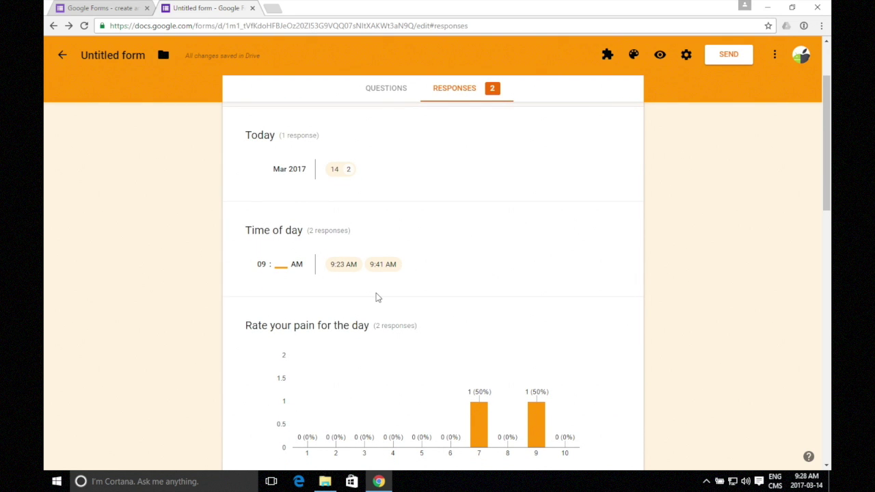
{"action": "scroll", "coordinate": [377, 297], "scroll_direction": "down", "scroll_amount": 1}
{"action": "scroll", "coordinate": [377, 298], "scroll_direction": "down", "scroll_amount": 3}
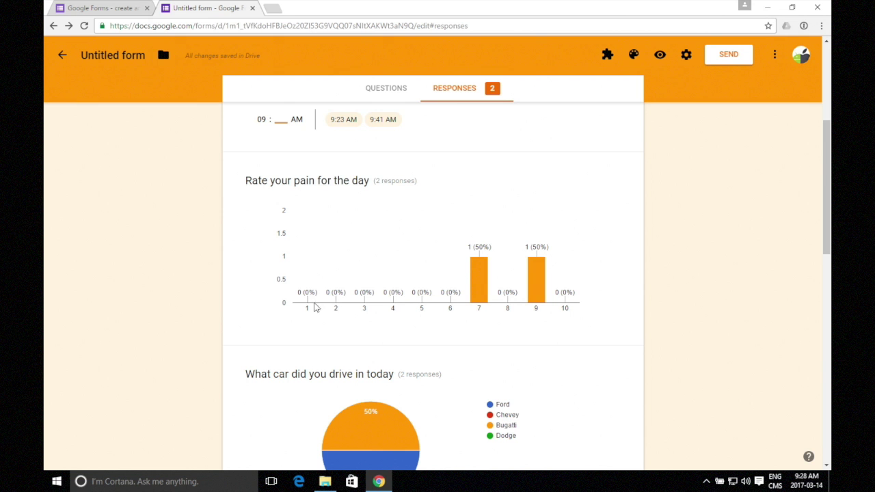
{"action": "scroll", "coordinate": [480, 338], "scroll_direction": "down", "scroll_amount": 3}
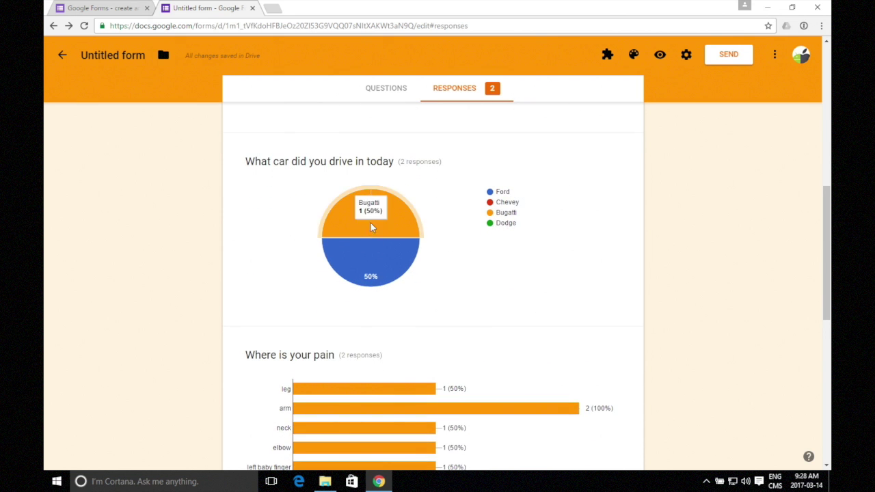
{"action": "scroll", "coordinate": [477, 295], "scroll_direction": "down", "scroll_amount": 2}
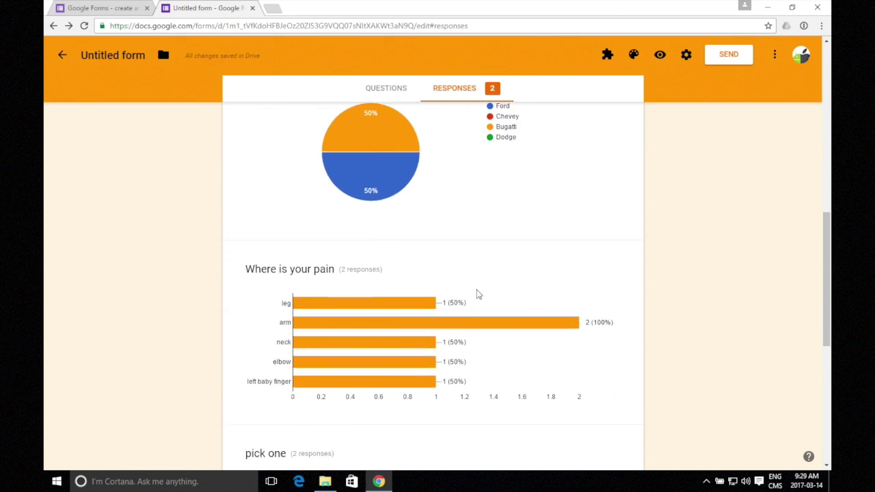
{"action": "scroll", "coordinate": [479, 294], "scroll_direction": "down", "scroll_amount": 1}
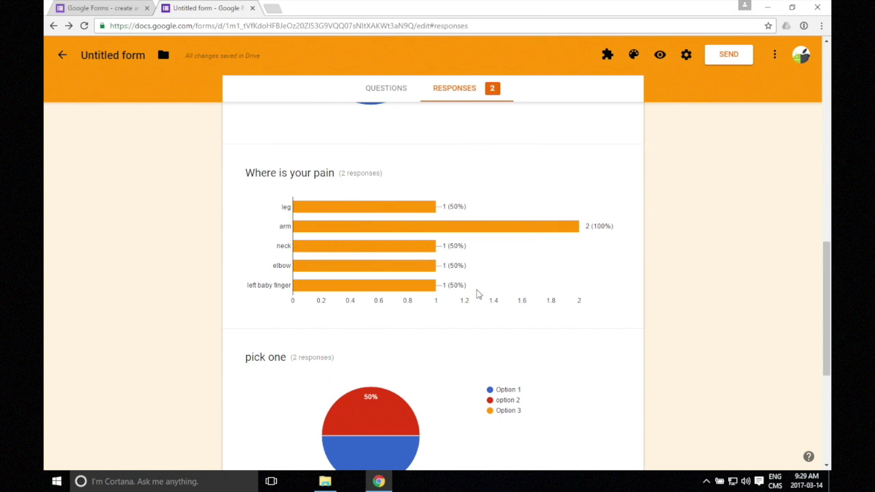
{"action": "scroll", "coordinate": [478, 294], "scroll_direction": "down", "scroll_amount": 3}
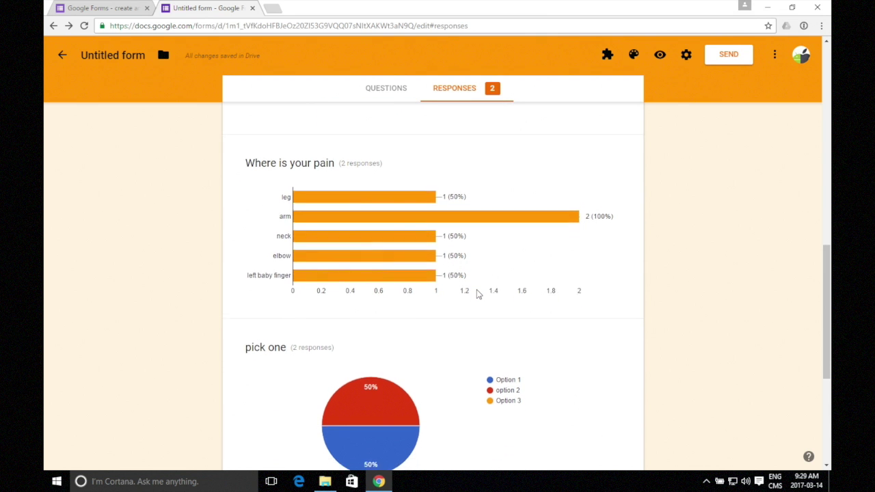
{"action": "scroll", "coordinate": [459, 311], "scroll_direction": "down", "scroll_amount": 1}
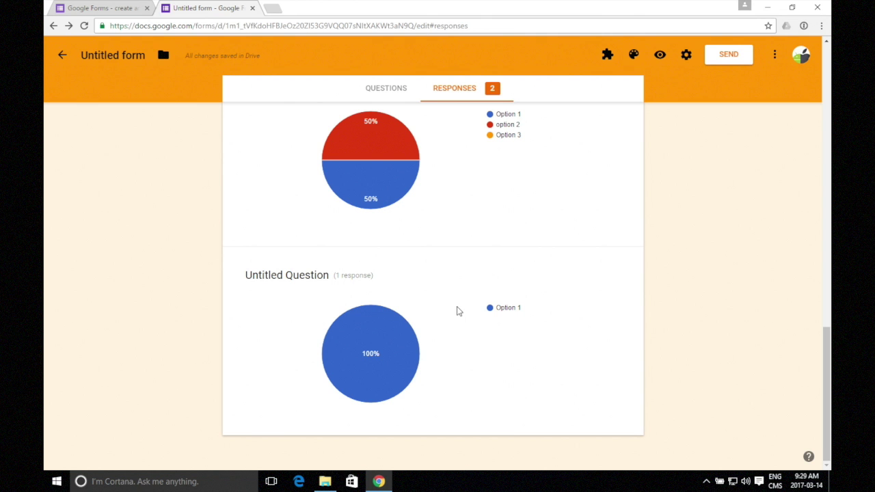
{"action": "scroll", "coordinate": [459, 311], "scroll_direction": "up", "scroll_amount": 12}
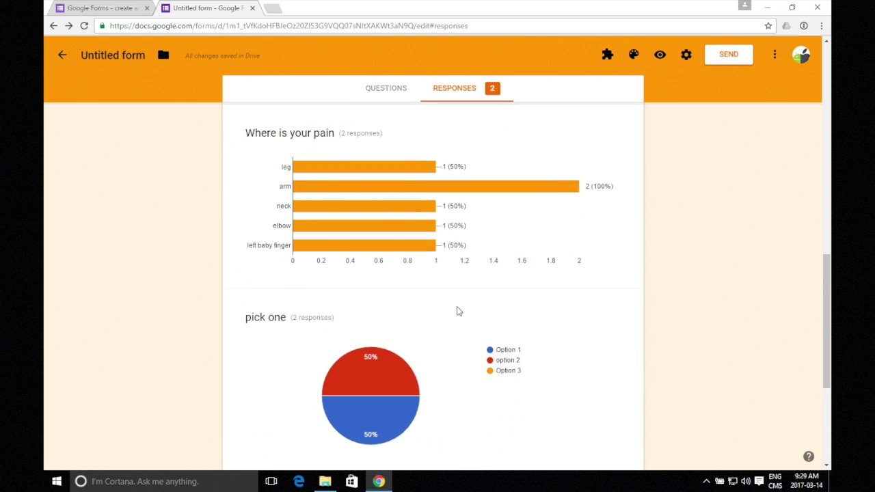
{"action": "scroll", "coordinate": [459, 311], "scroll_direction": "up", "scroll_amount": 2}
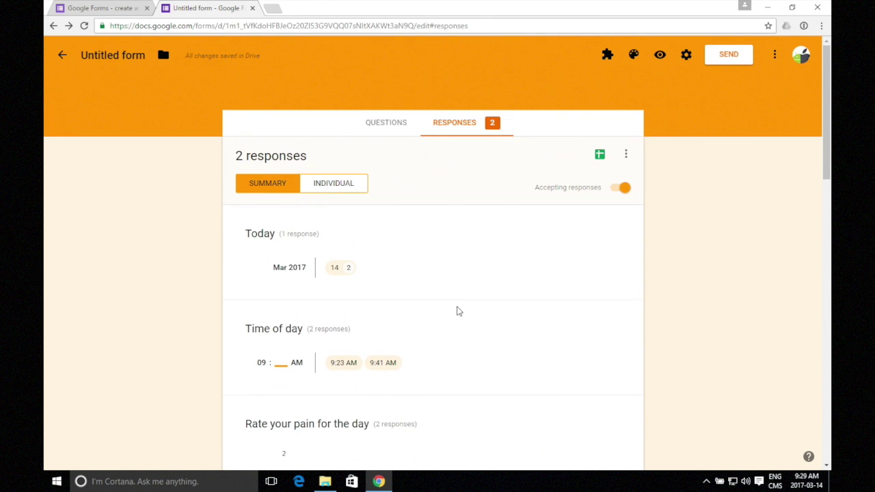